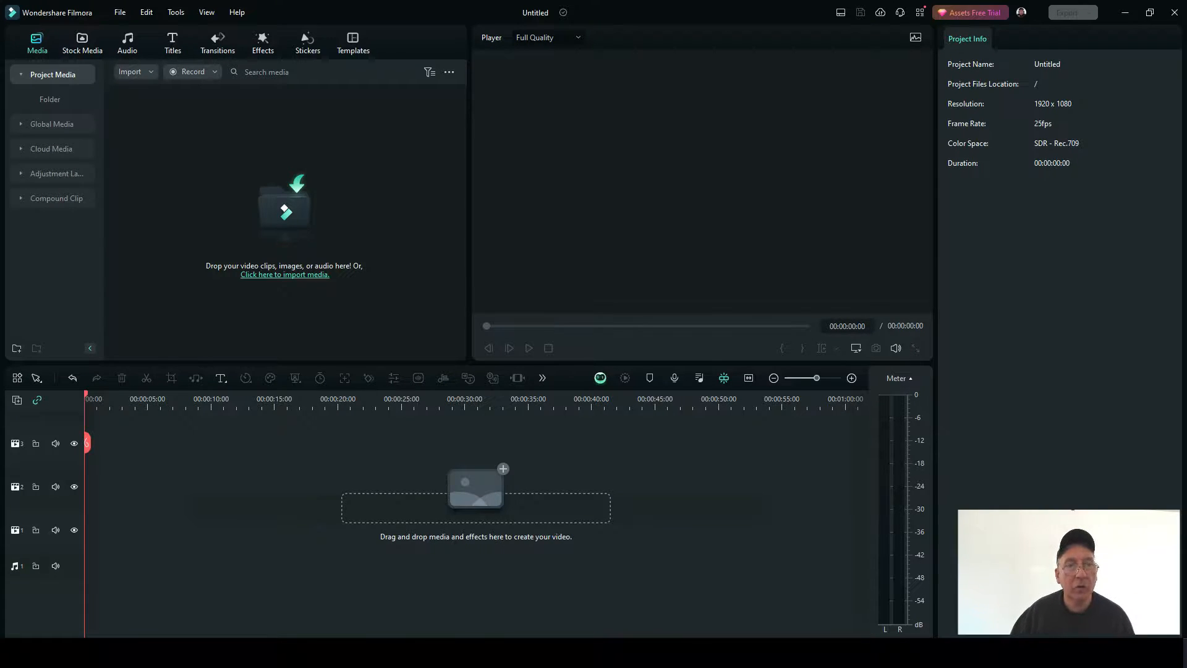
- Place the Snapshot_60 image from Global Media at the start of video track 3 and show the project's own media
left_click(52, 124)
scroll(321, 128, "down", 10)
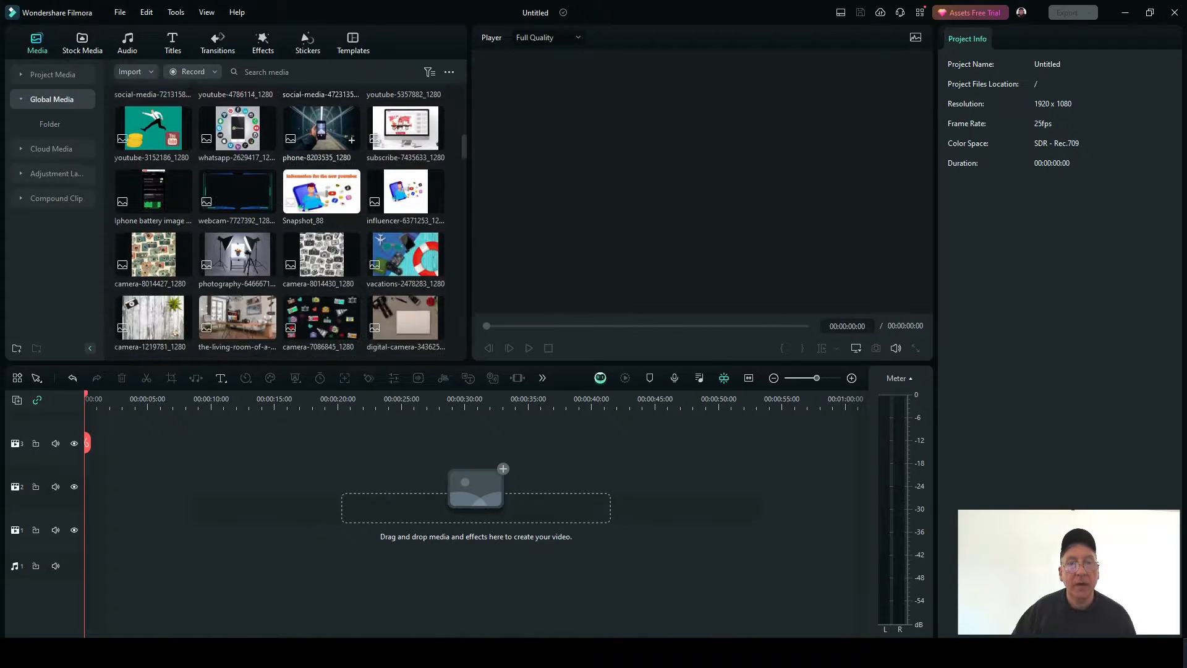
scroll(290, 221, "down", 5)
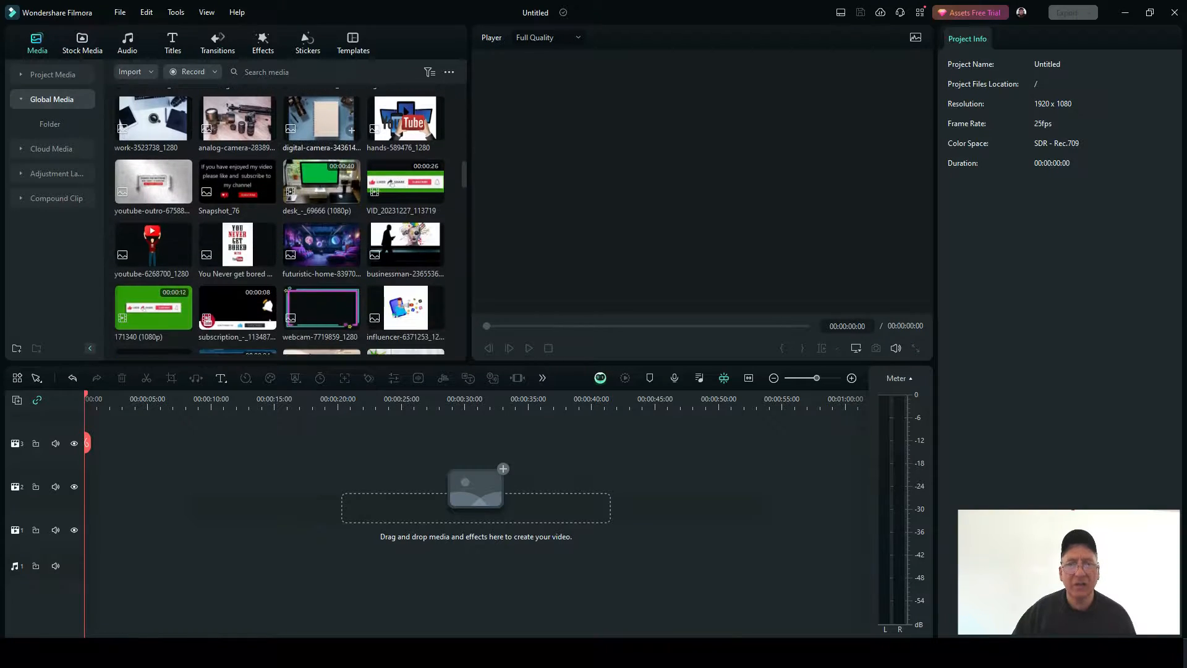
scroll(321, 210, "down", 3)
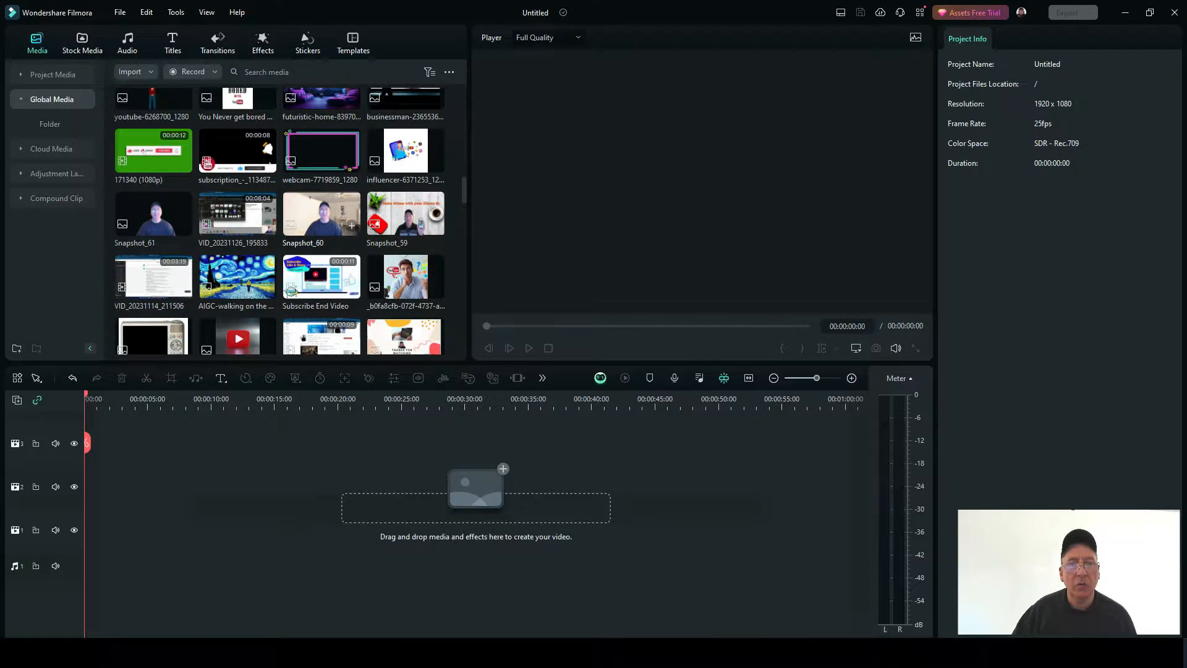
double_click(321, 214)
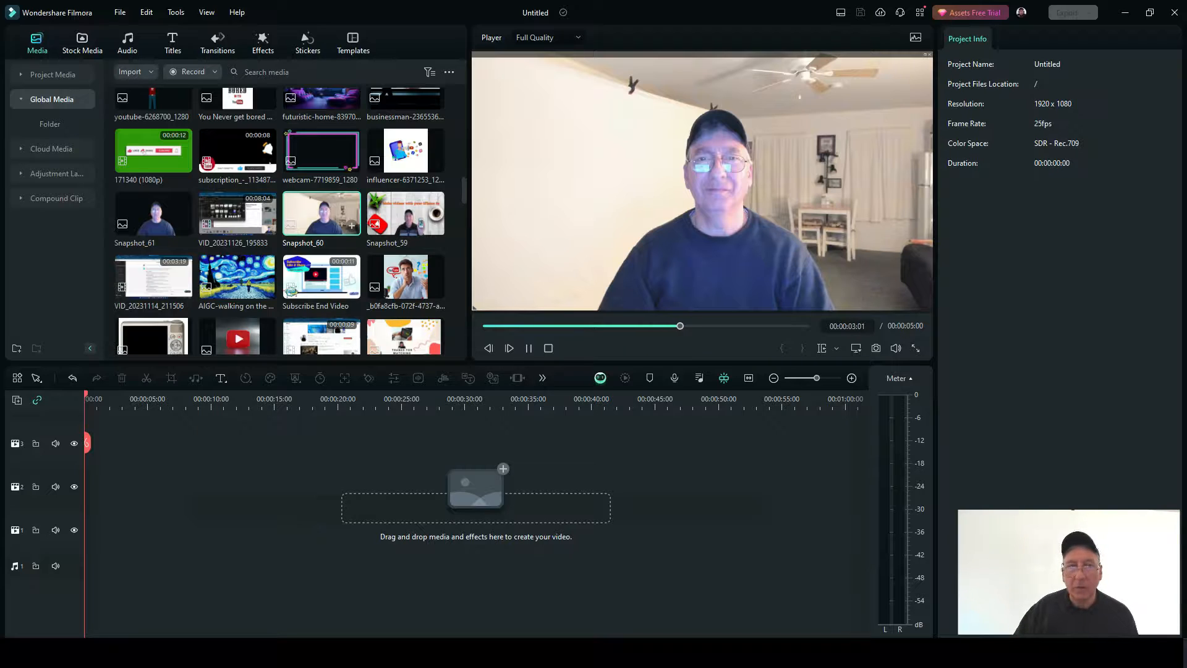
left_click_drag(321, 214, 117, 451)
scroll(433, 503, "down", 1)
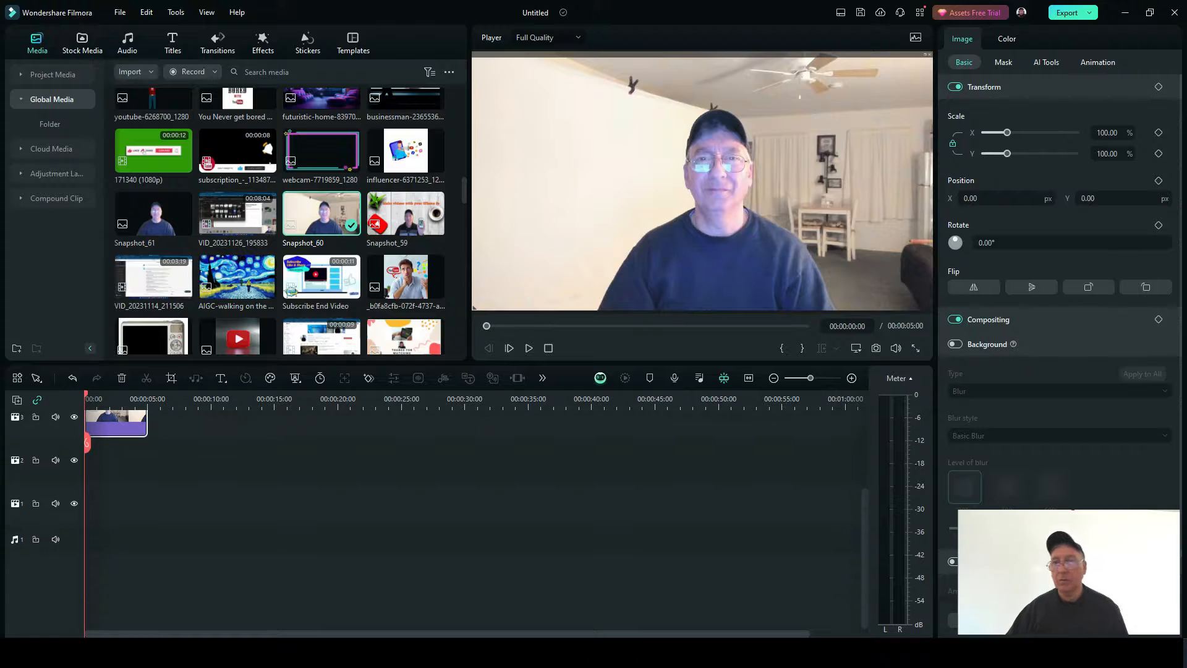
left_click_drag(1073, 516, 759, 505)
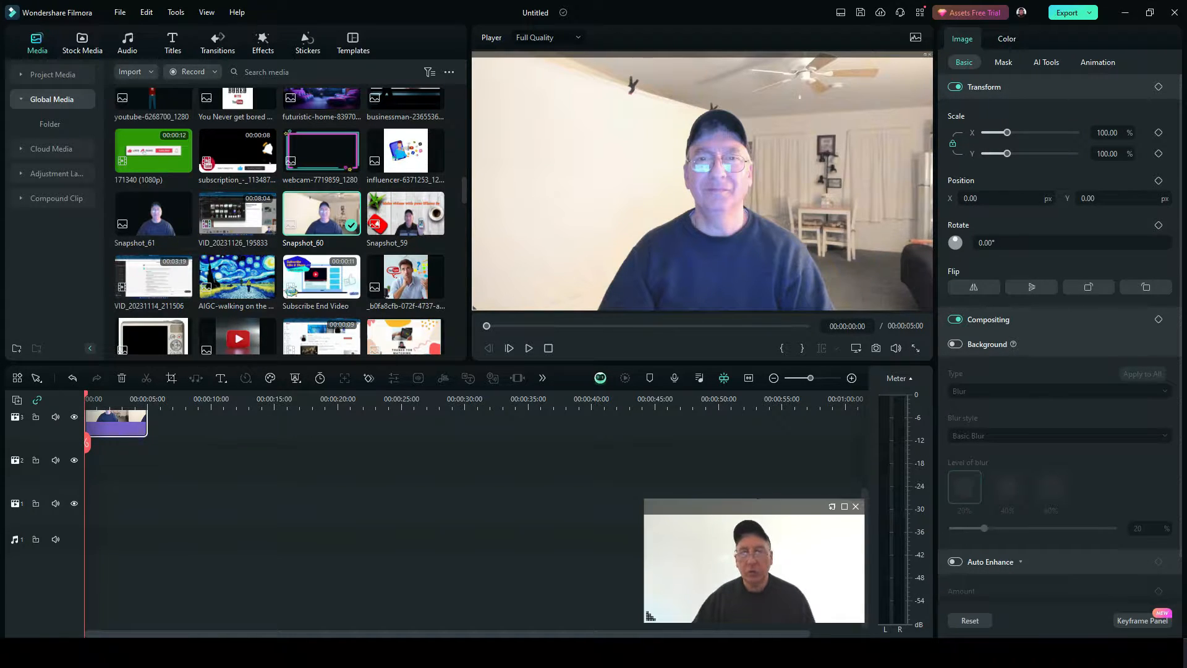
scroll(432, 519, "up", 3)
scroll(432, 519, "down", 1)
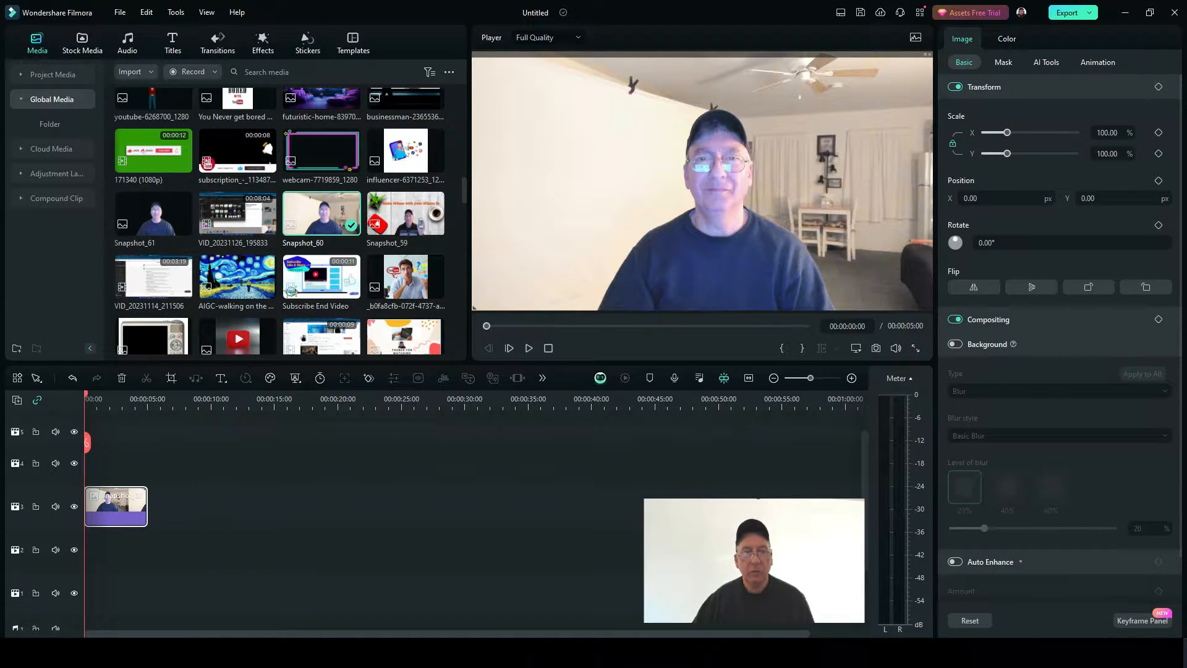
left_click(53, 75)
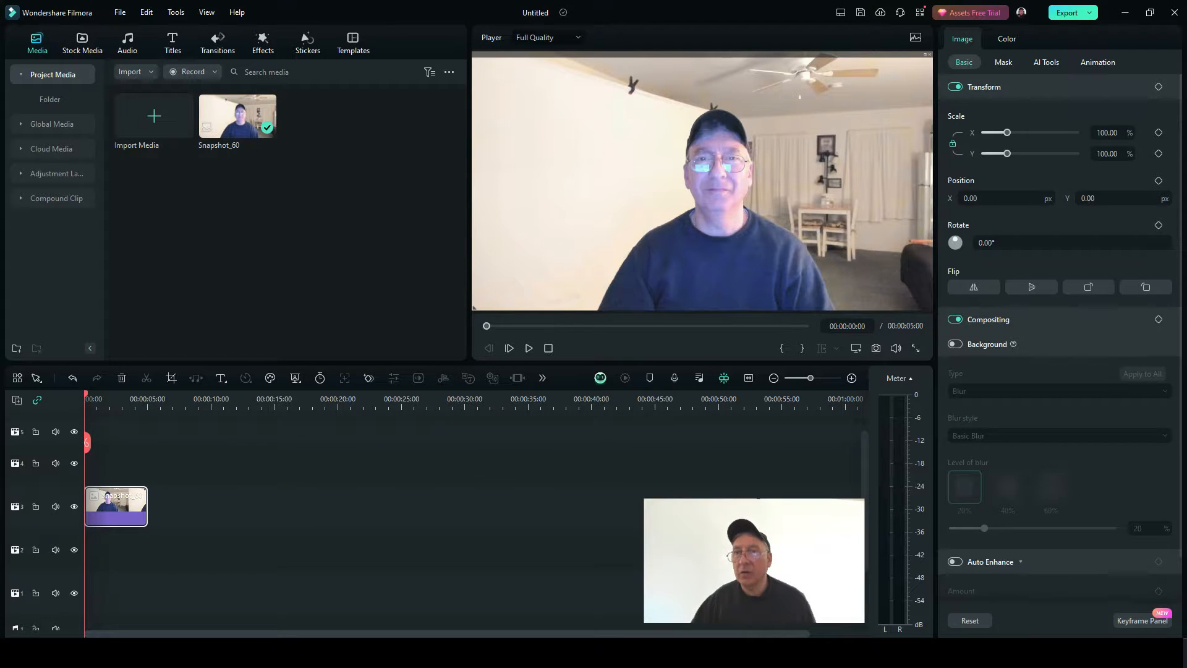
- Remove the Snapshot_60 clip's background with AI Portrait and set its Edge Thickness to 3.00
left_click(1045, 62)
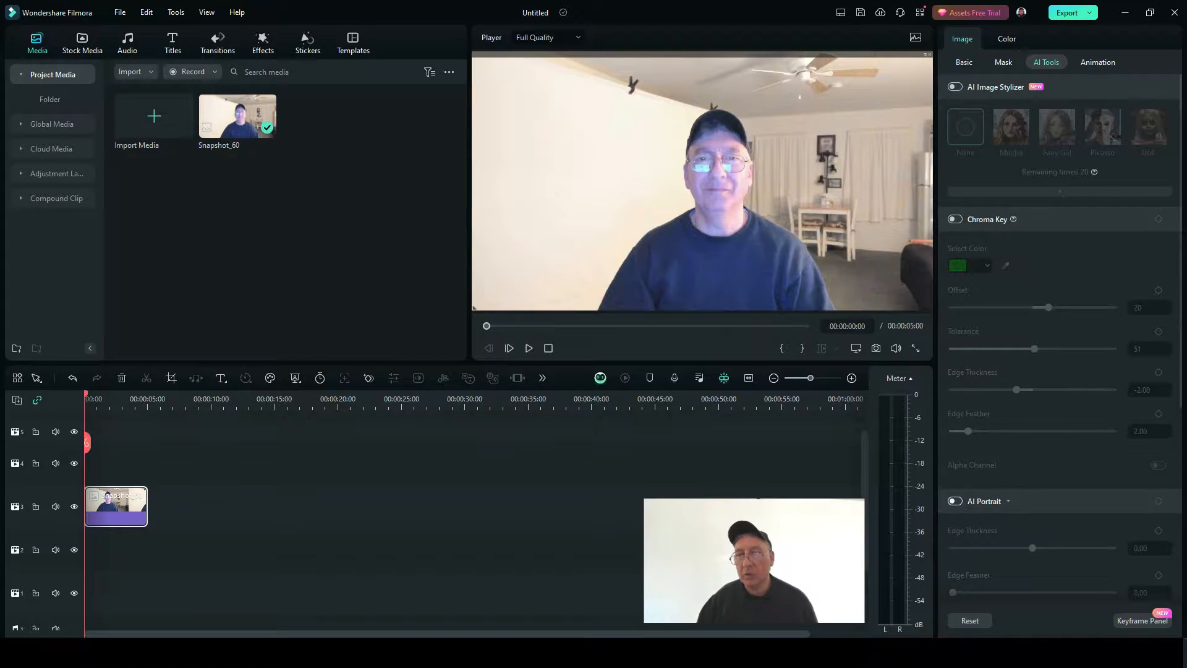
left_click(955, 500)
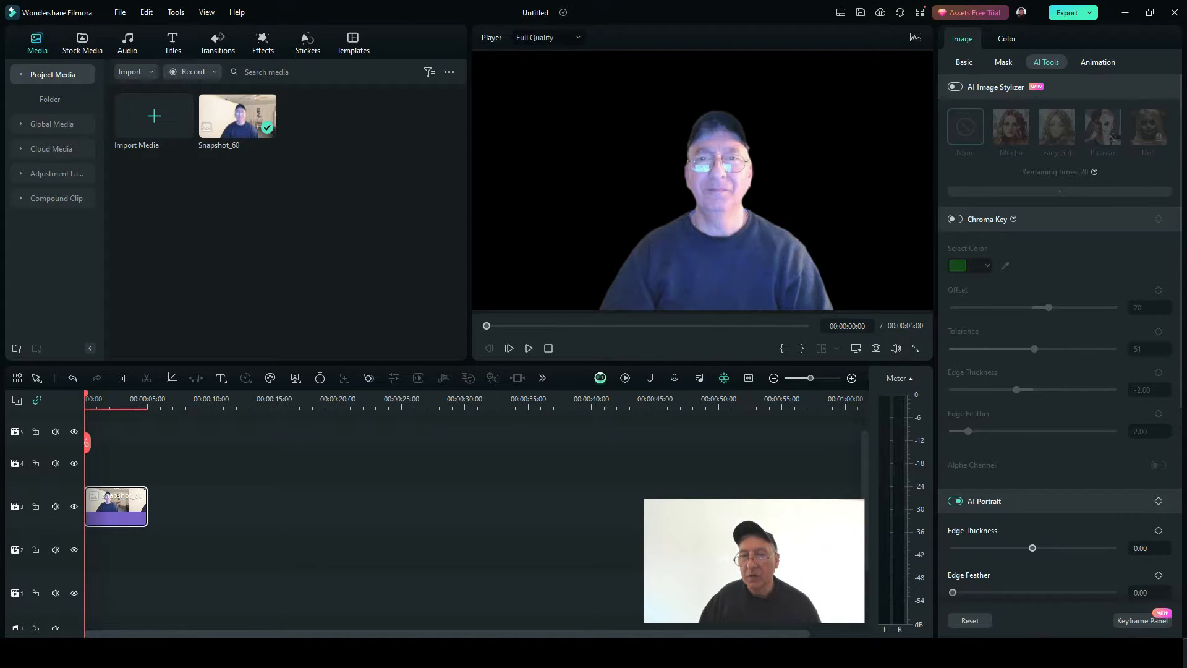
left_click_drag(1032, 548, 1043, 548)
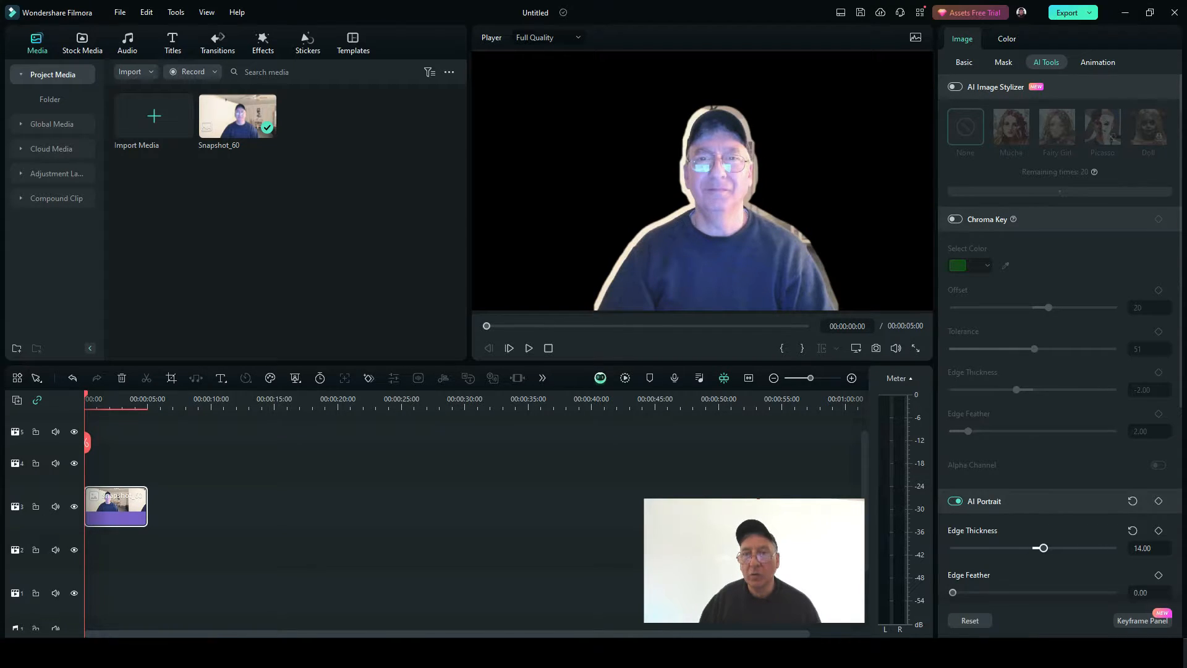
left_click_drag(1044, 548, 1039, 548)
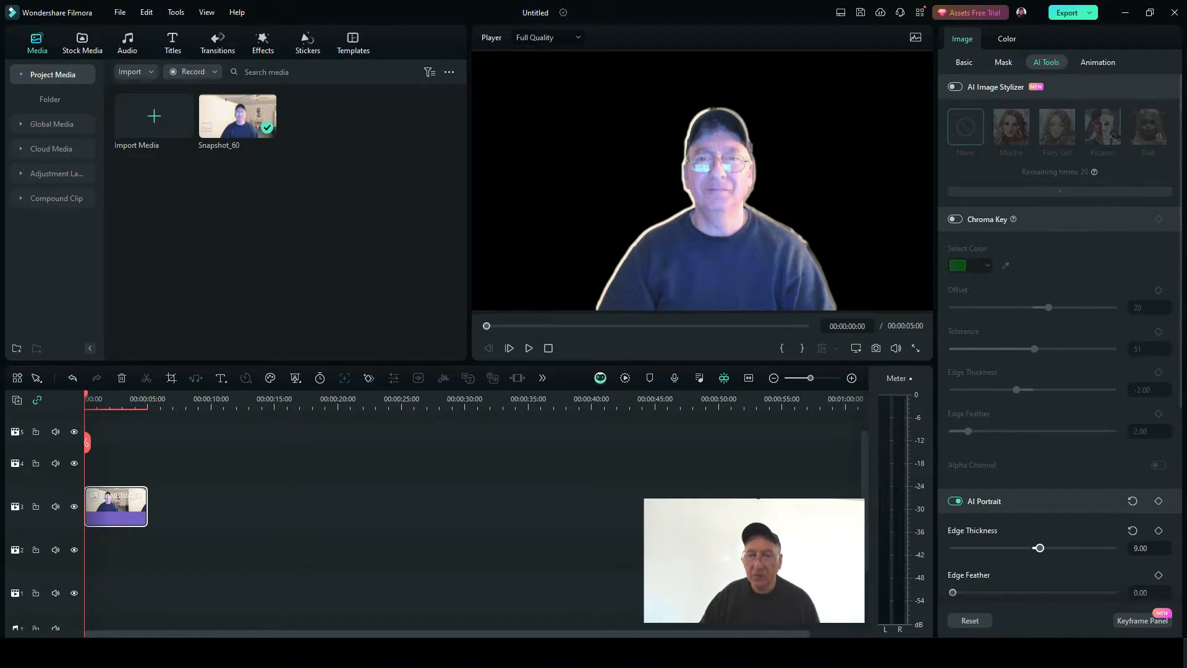
left_click_drag(1039, 547, 1037, 548)
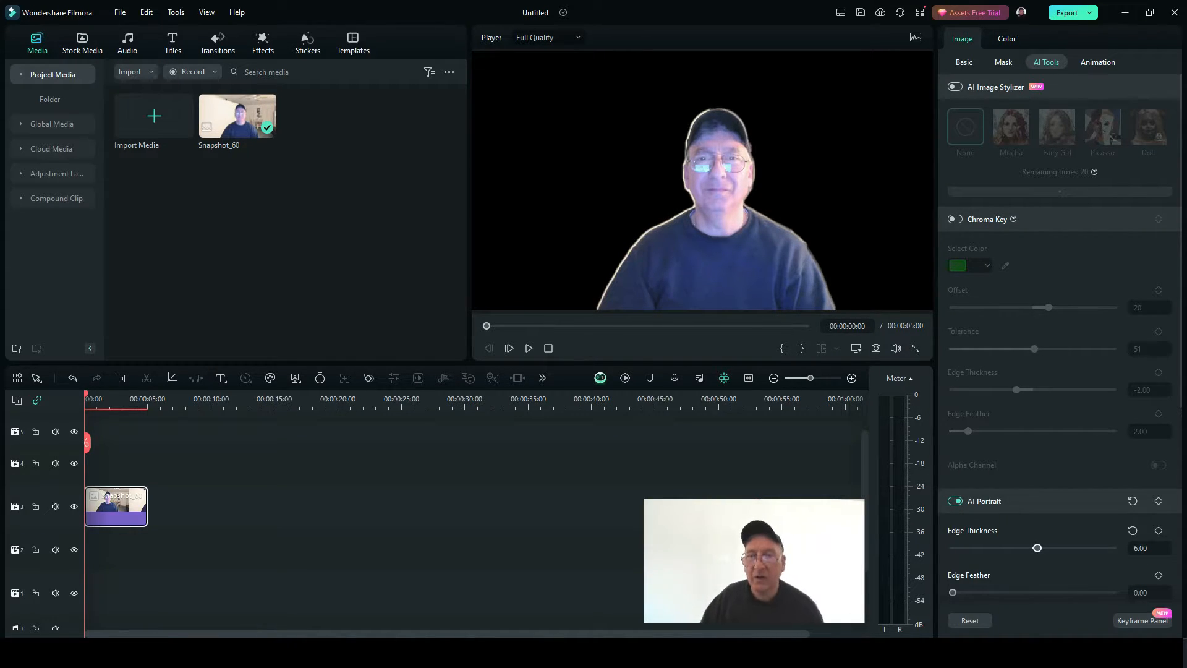
left_click_drag(1036, 547, 1035, 547)
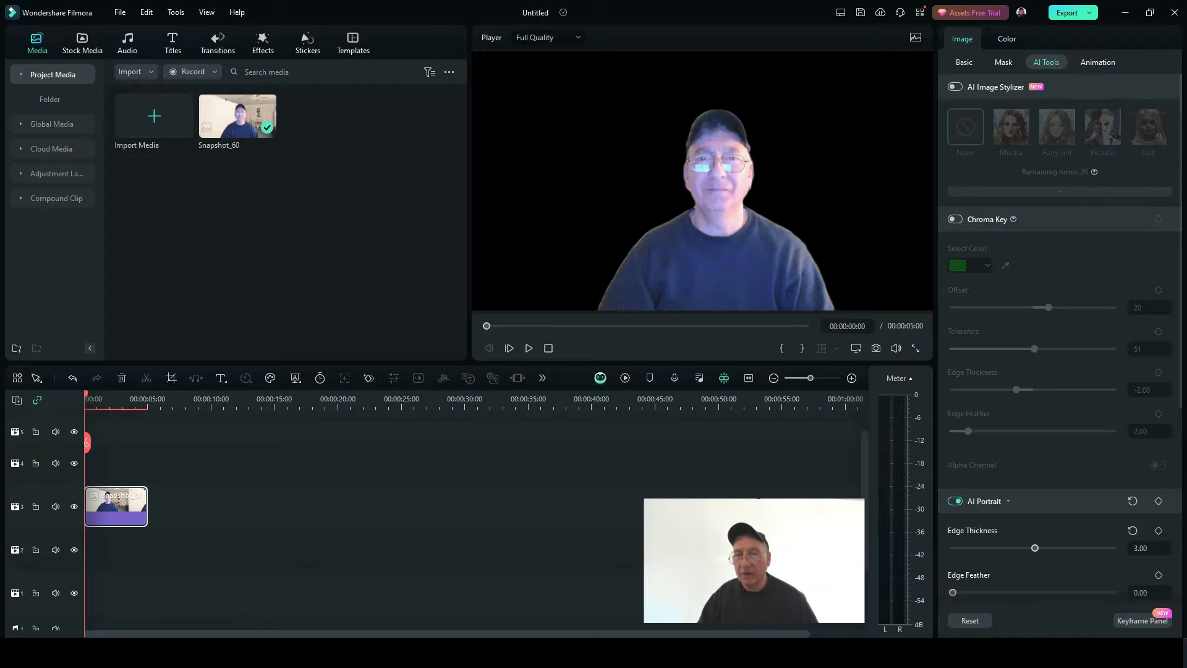
- Switch off AI Portrait and cut the man out with Smart Cutout by brushing over him at brush size 54, saving the cutout
left_click(955, 501)
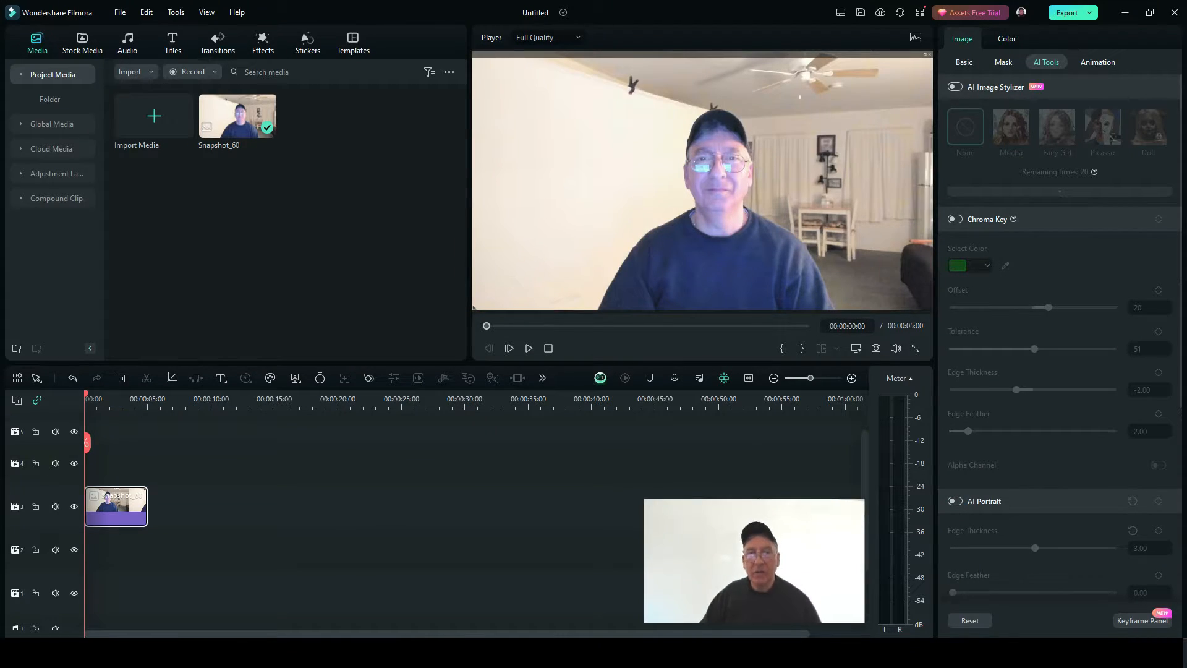
scroll(1061, 340, "down", 3)
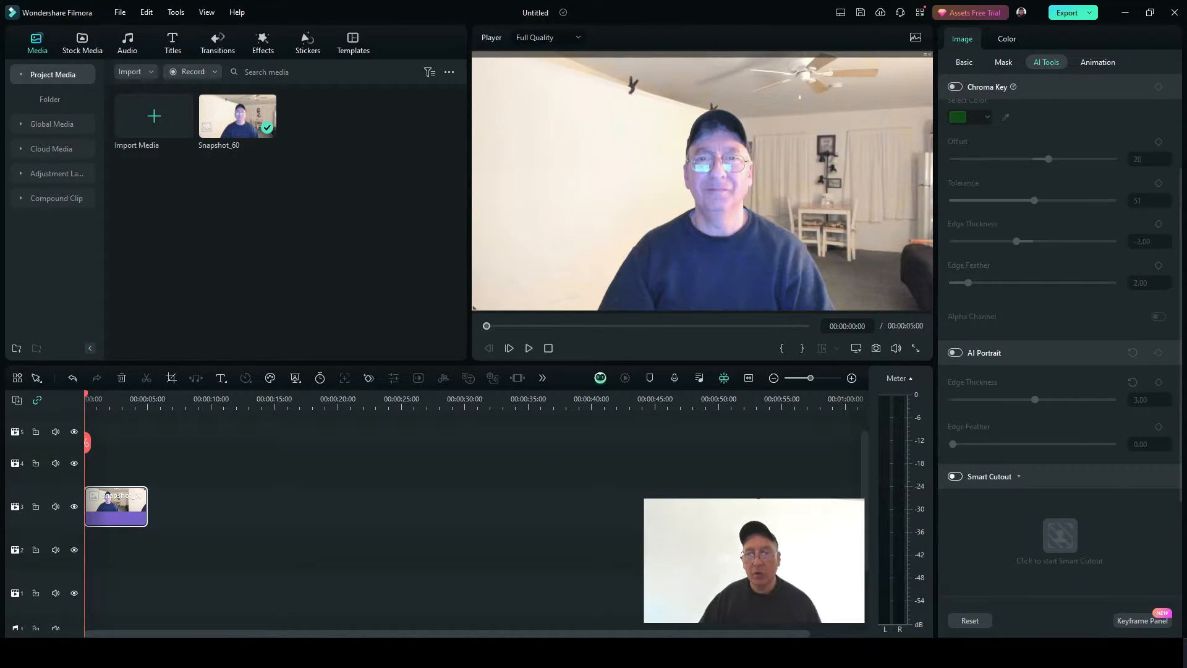
left_click(955, 476)
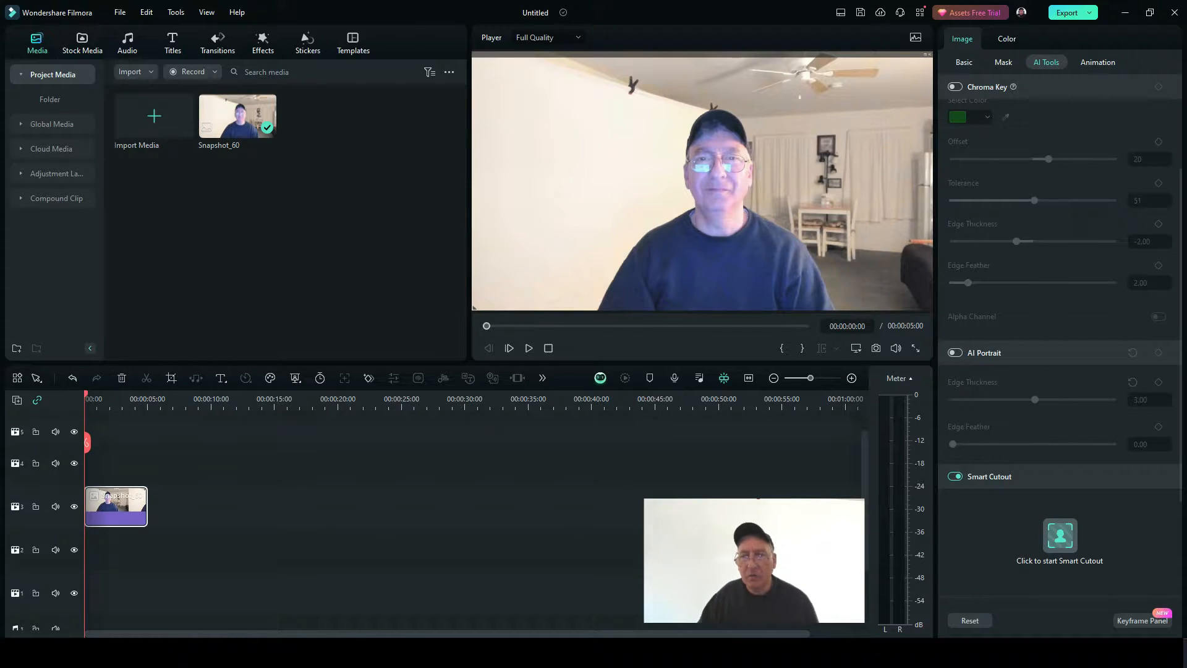
left_click(1059, 536)
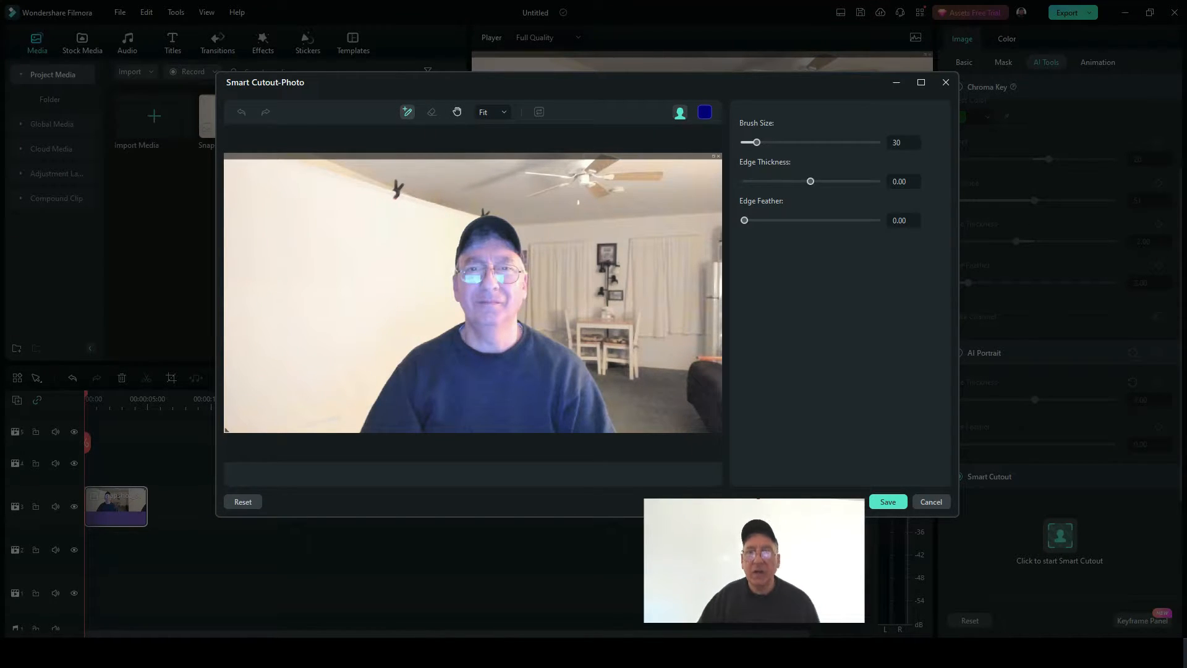
mouse_move(756, 142)
left_mouse_down()
mouse_move(822, 142)
mouse_move(749, 142)
mouse_move(767, 142)
left_mouse_up()
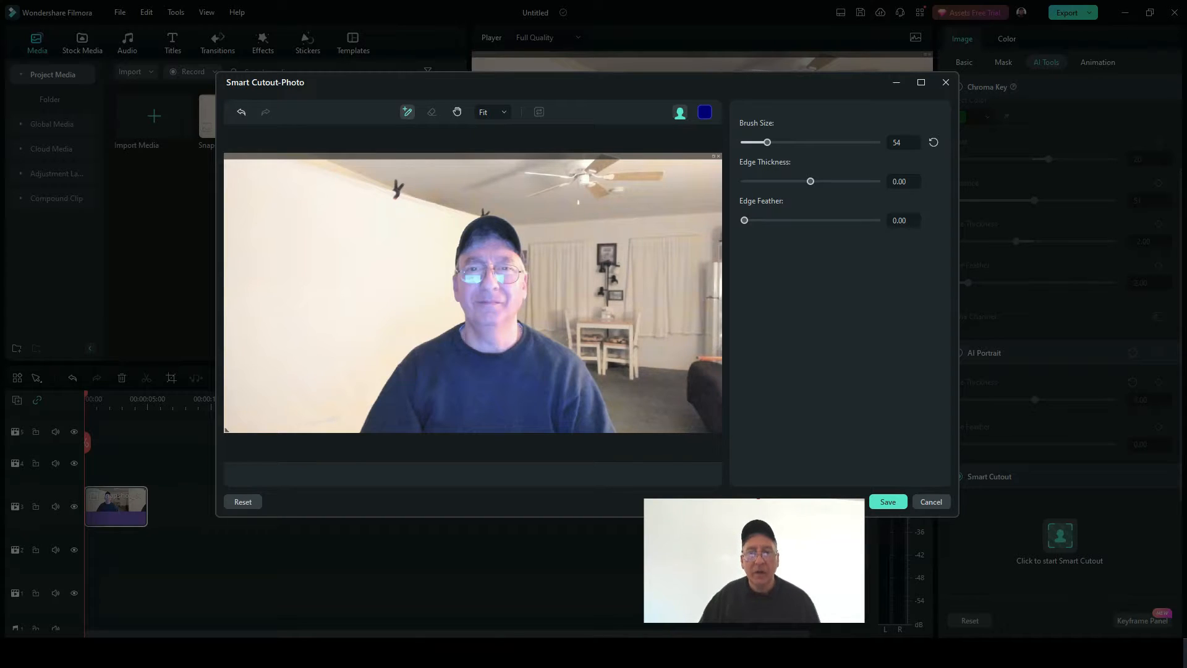
mouse_move(607, 430)
left_mouse_down()
mouse_move(572, 367)
mouse_move(513, 330)
mouse_move(521, 261)
mouse_move(491, 224)
mouse_move(461, 247)
mouse_move(468, 325)
mouse_move(405, 363)
mouse_move(366, 427)
mouse_move(609, 426)
left_mouse_up()
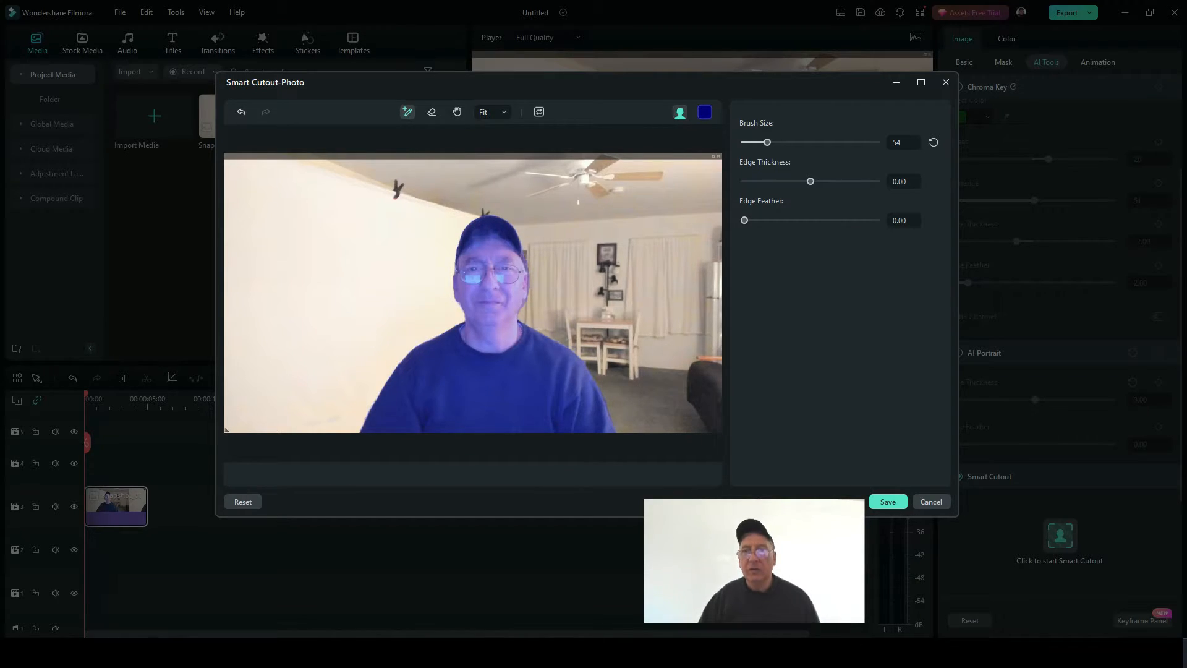
left_click(888, 502)
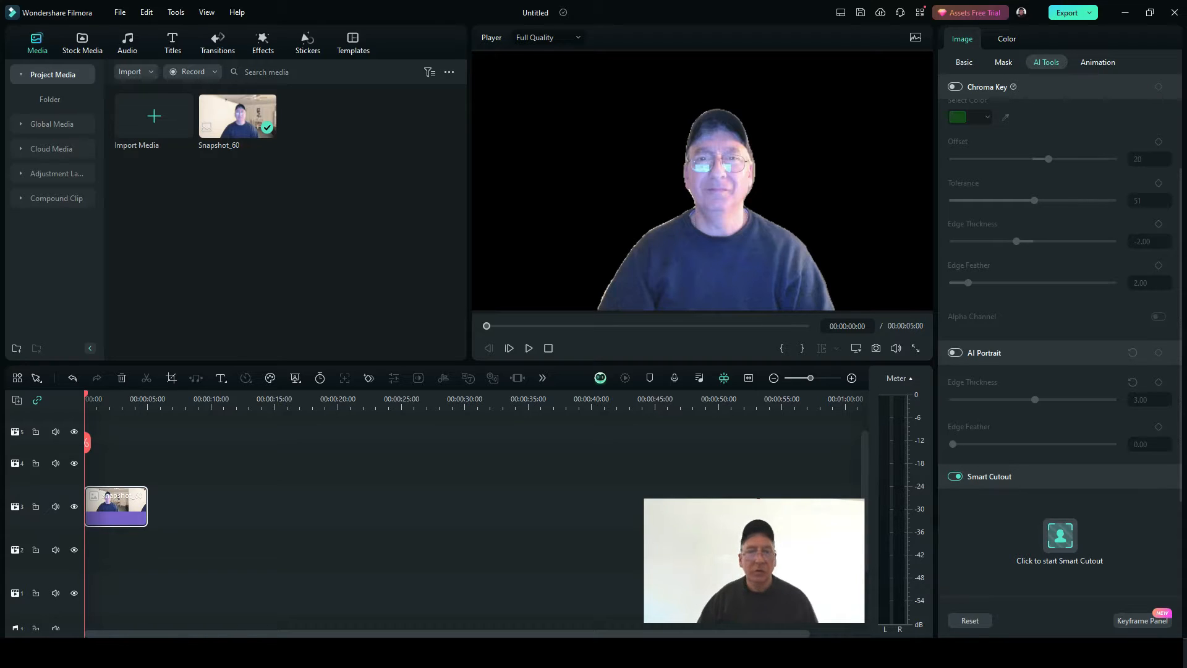
- Toggle AI Portrait on and off with Smart Cutout active to compare the man's edges, leaving AI Portrait on
left_click(955, 352)
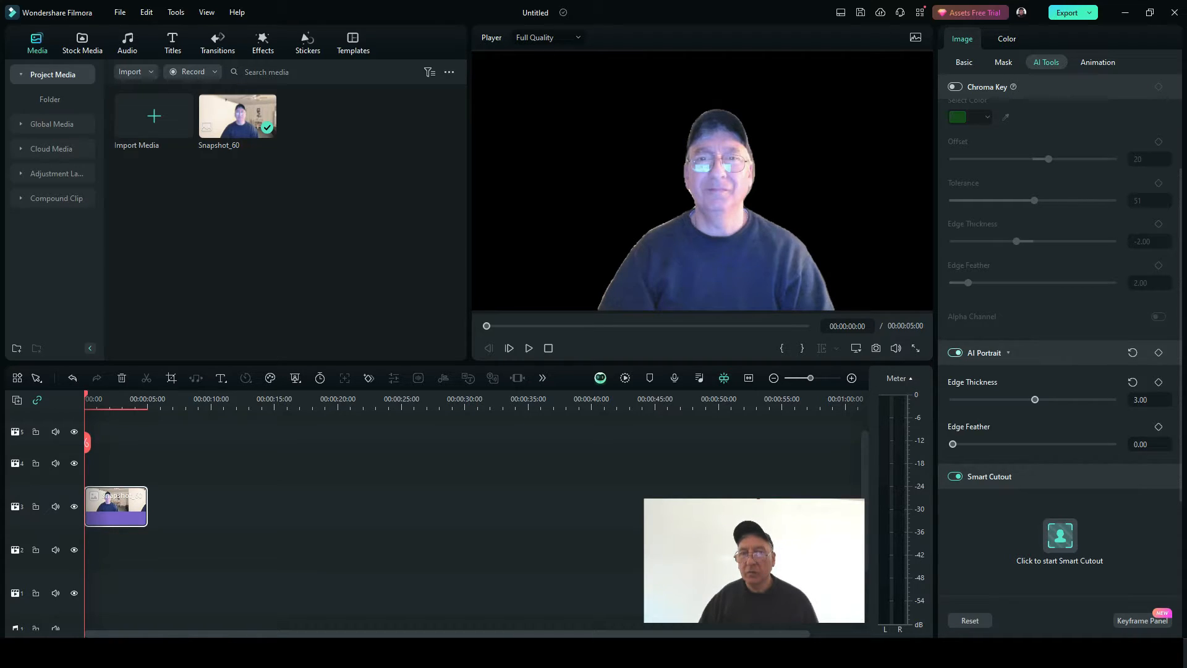
left_click(955, 352)
left_click(955, 352)
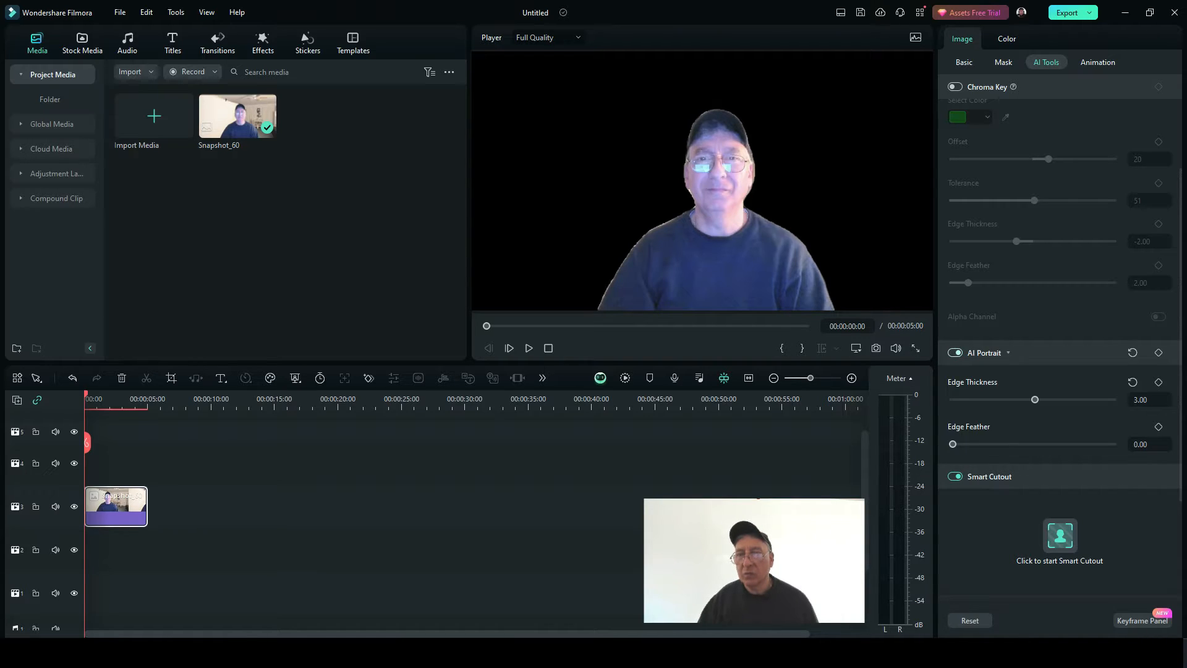
left_click(955, 352)
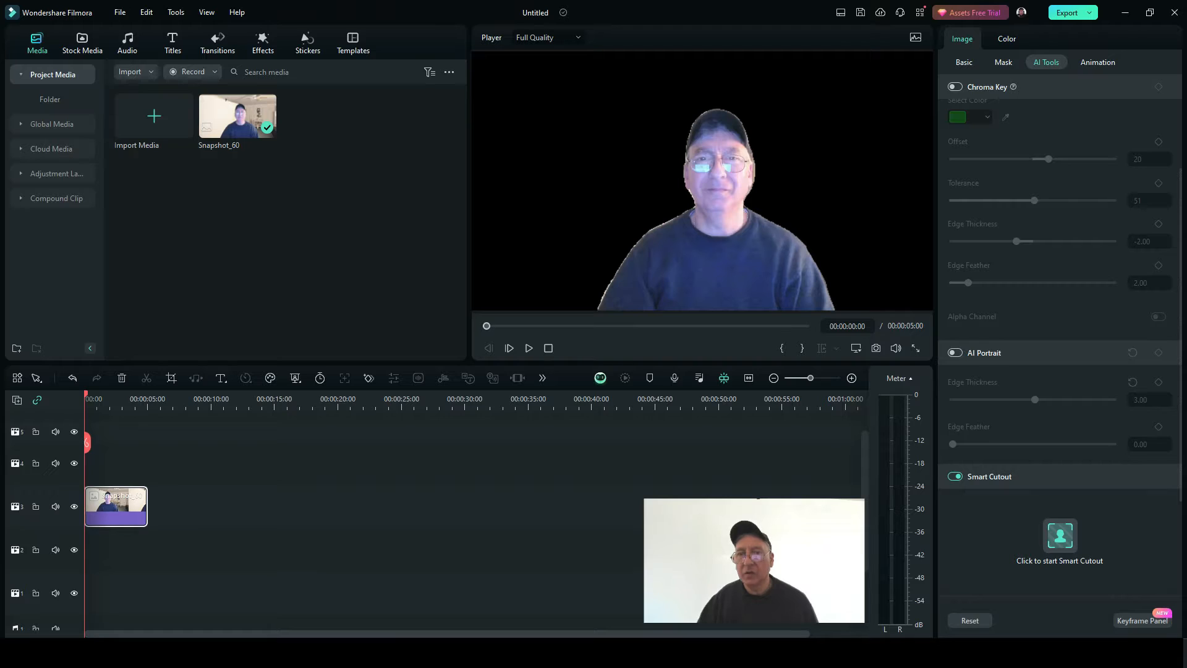
left_click(955, 352)
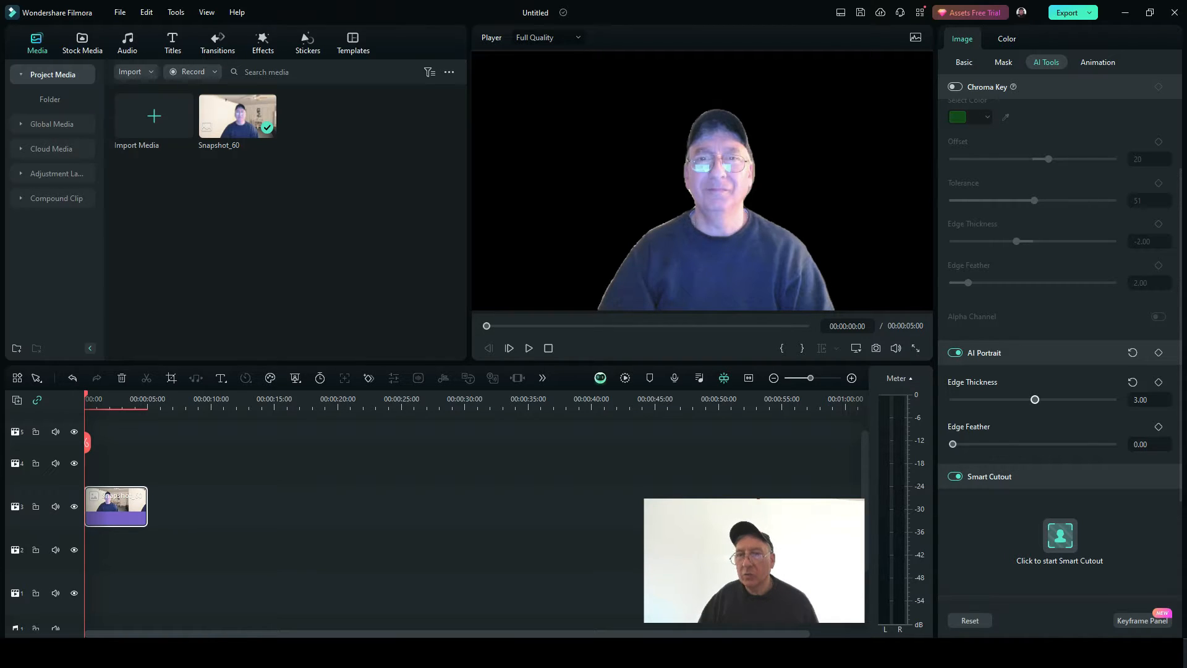
- Try different AI Portrait Edge Thickness values on the cutout, including 1.00 and 3.00, and settle on 2.00
left_click_drag(1035, 399, 1033, 399)
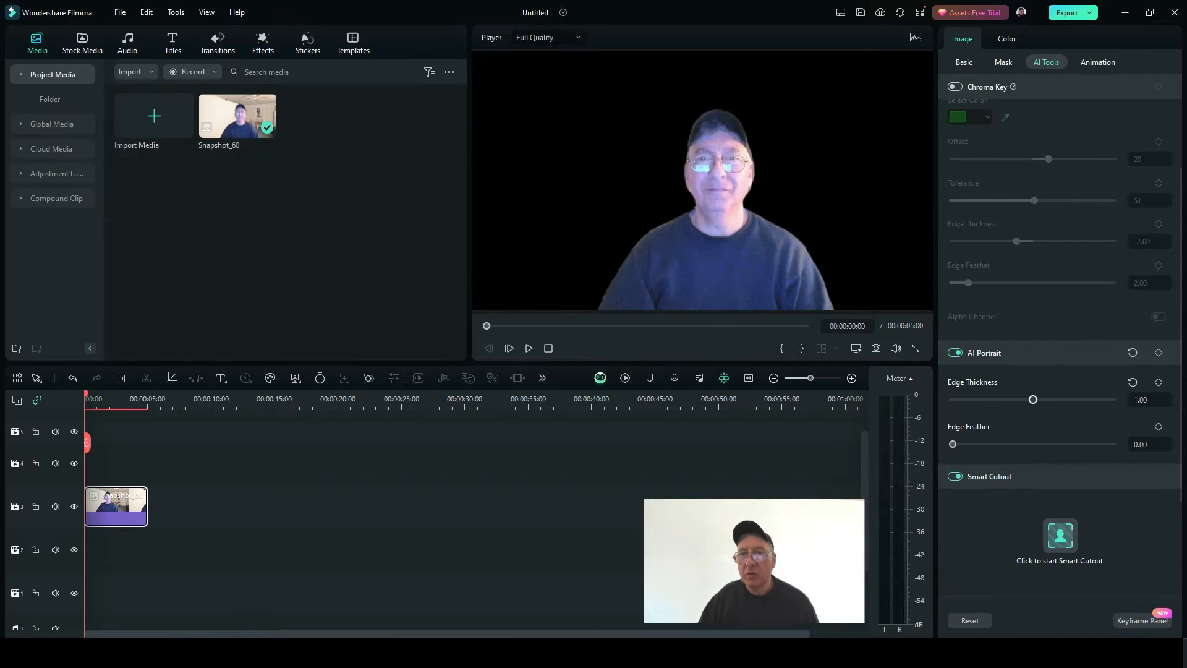
left_click_drag(1033, 399, 1035, 399)
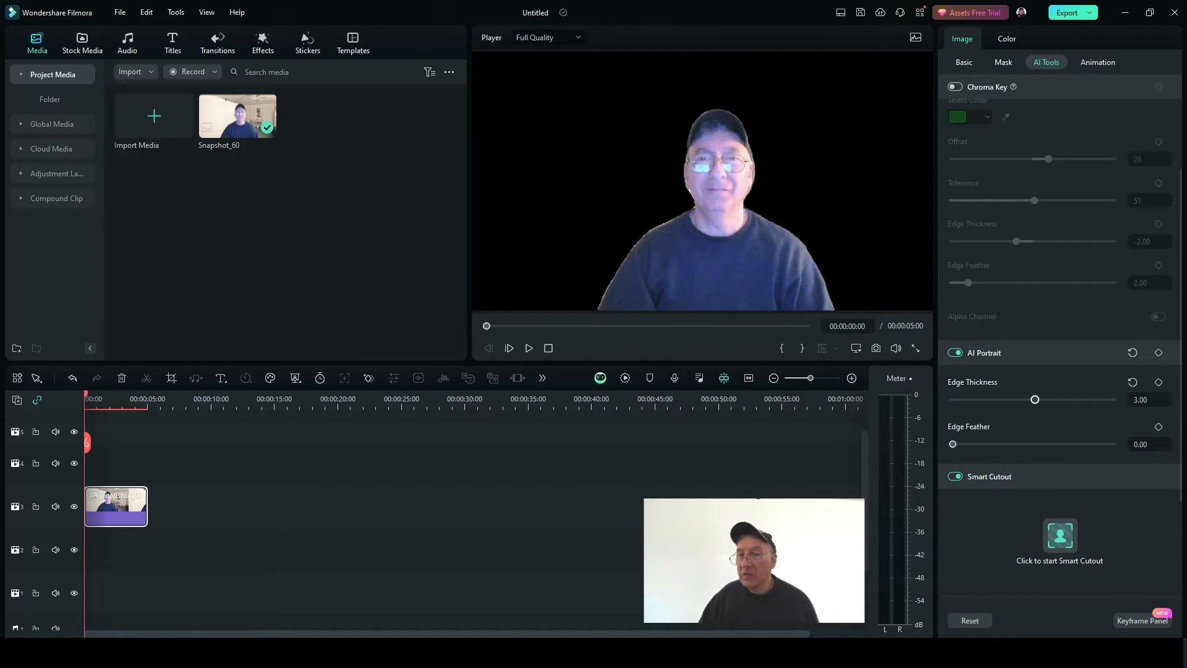
left_click_drag(1035, 399, 1039, 399)
mouse_move(1043, 399)
left_mouse_down()
mouse_move(1054, 399)
mouse_move(1033, 399)
left_mouse_up()
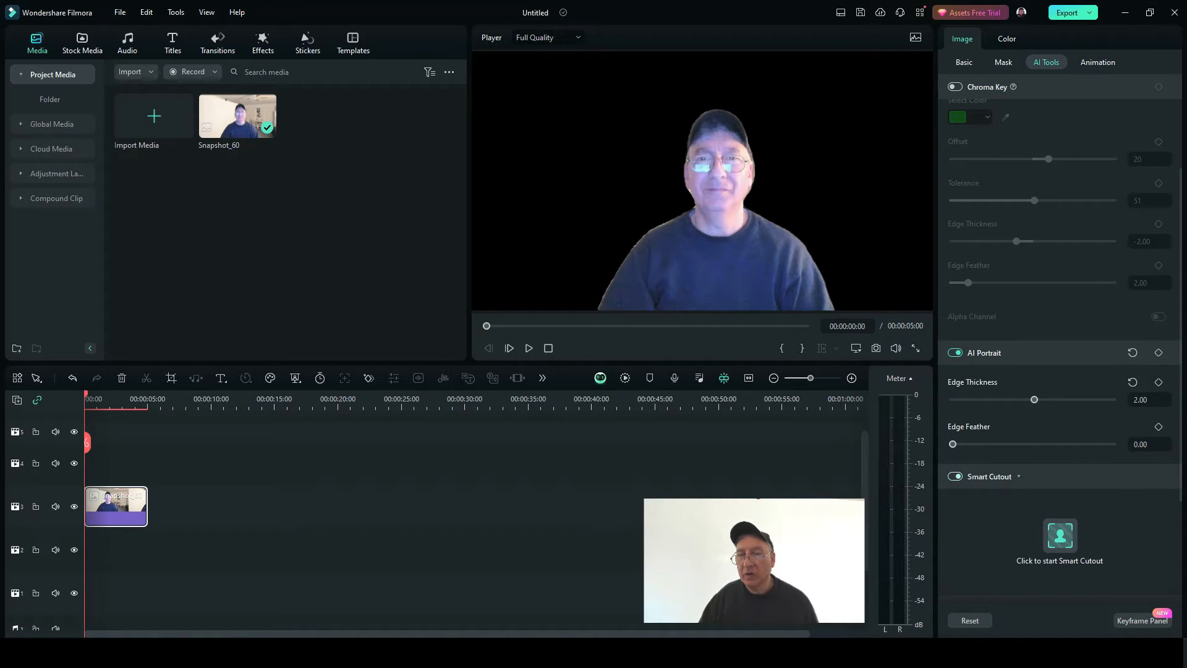
- Compare the clip with and without Smart Cutout, leave Smart Cutout off, and set the AI Portrait Edge Thickness to 3.00
left_click(955, 476)
left_click(955, 476)
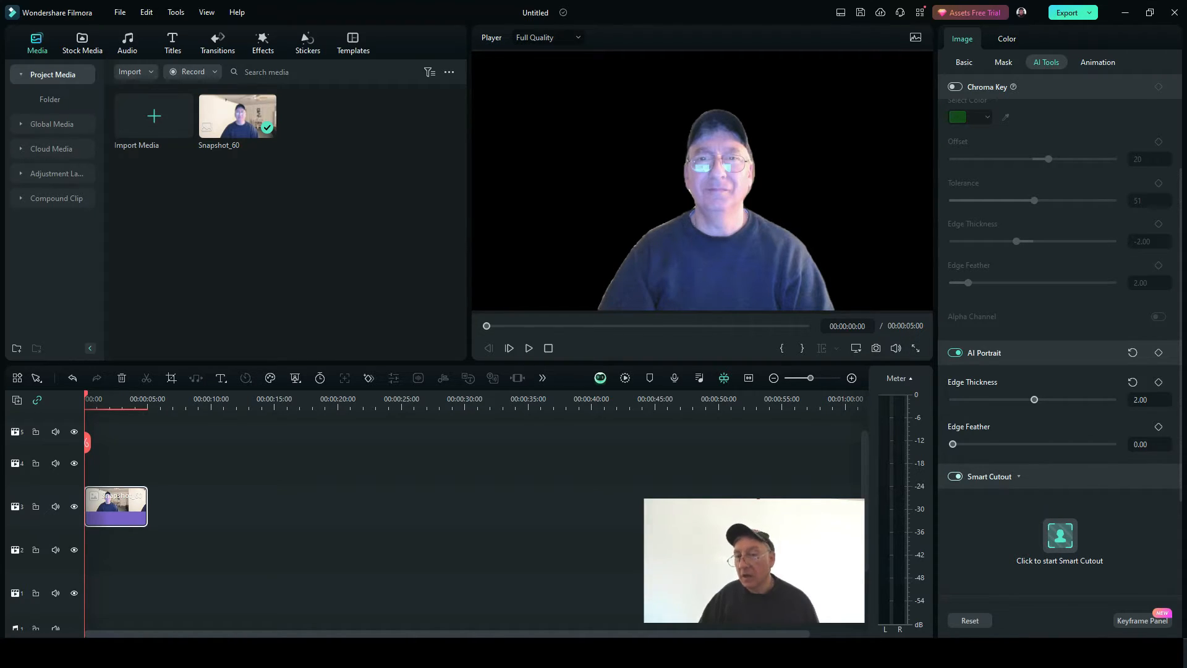
left_click(955, 476)
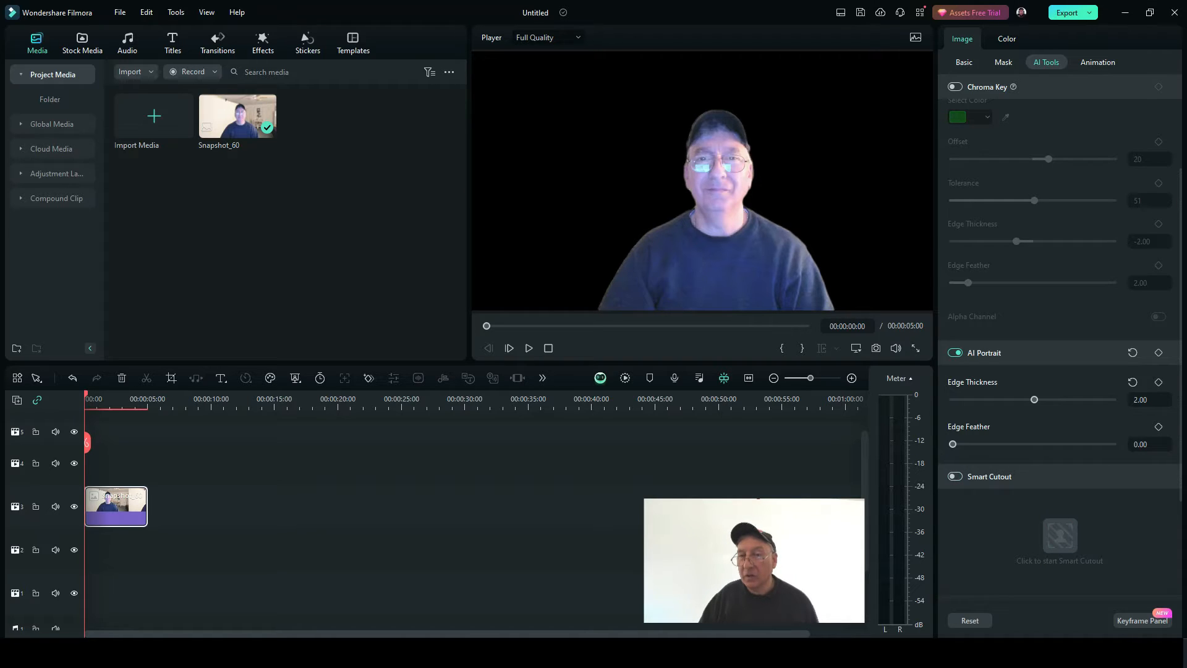
mouse_move(1033, 400)
left_mouse_down()
mouse_move(1047, 399)
mouse_move(1035, 400)
left_mouse_up()
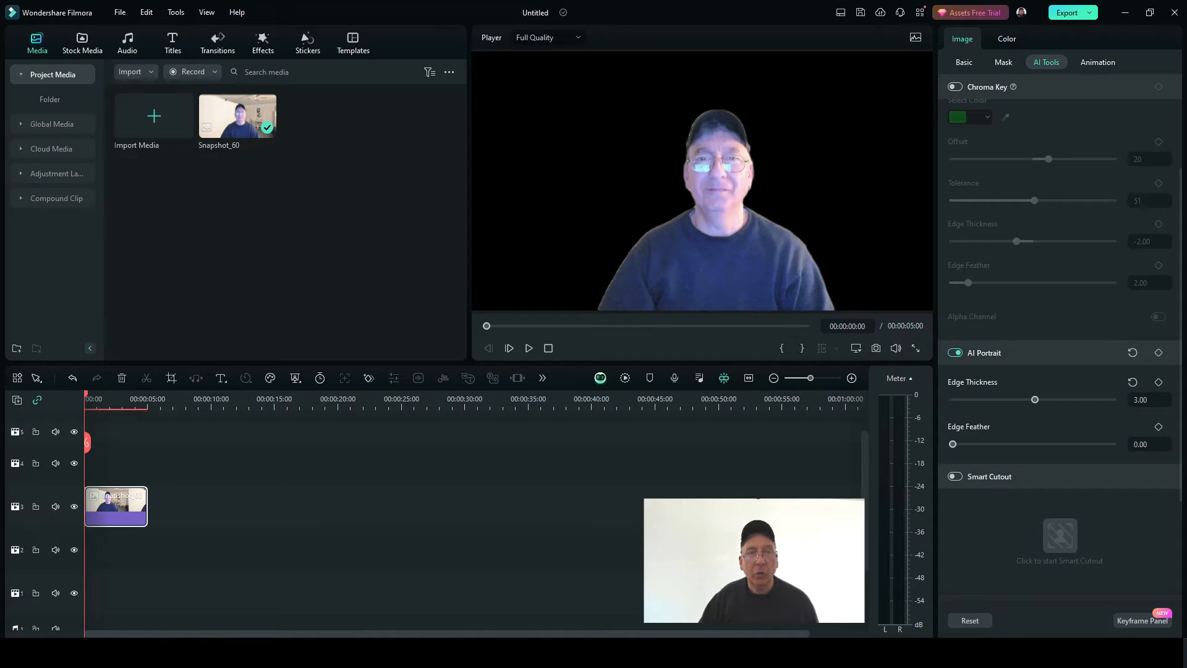
- Place the statistics-7913811_1280 image from Global Media at the start of video track 2 as the background and reselect the Snapshot_60 clip
left_click(52, 125)
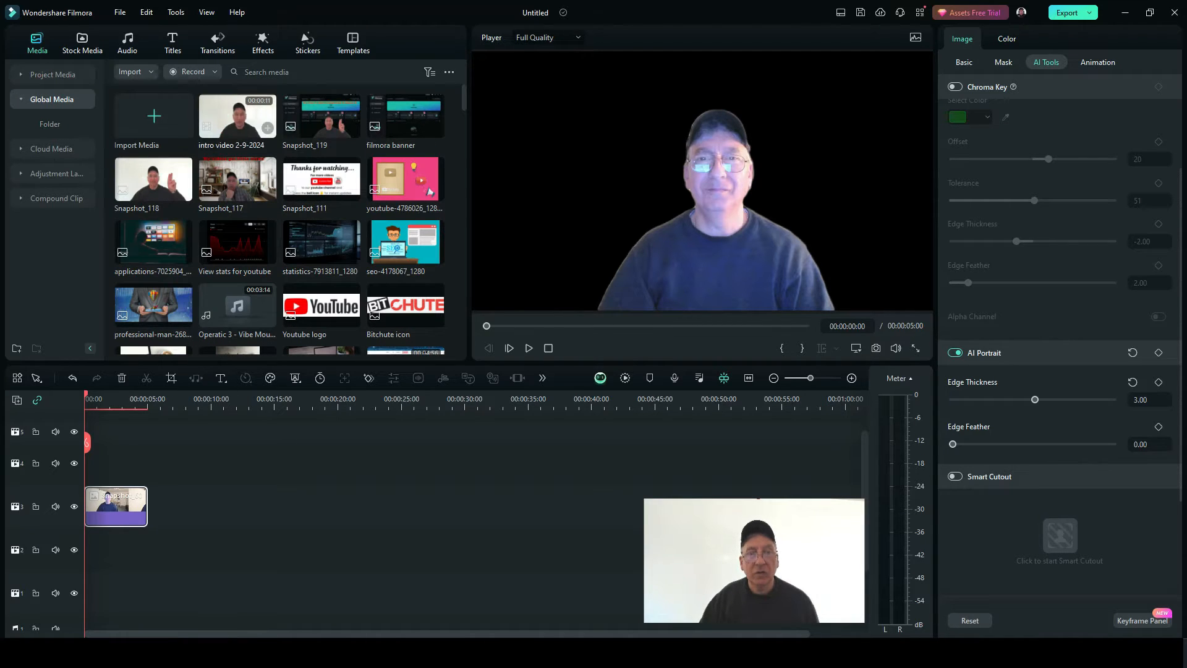
left_click(349, 250)
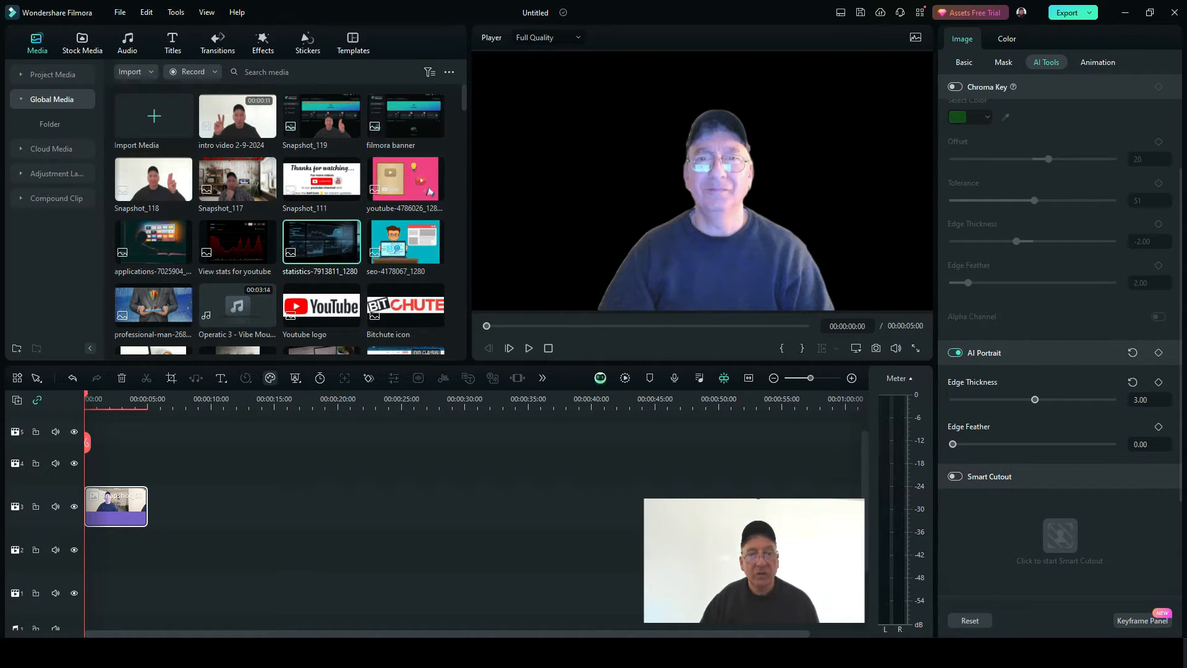
left_click_drag(322, 244, 117, 547)
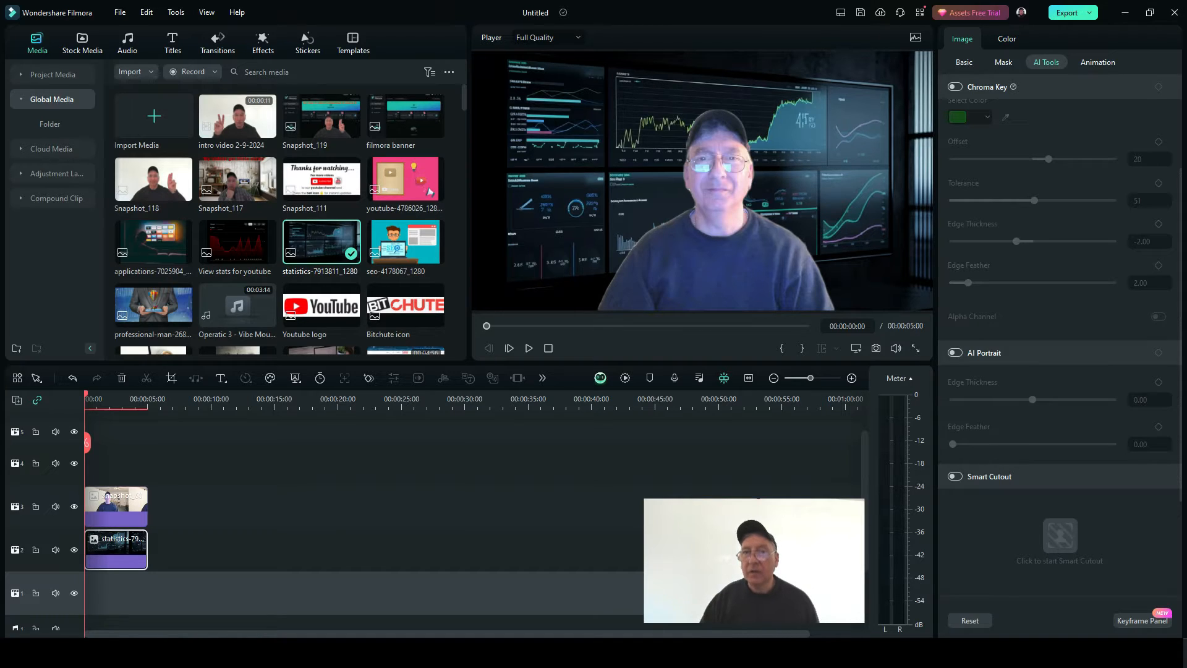
left_click(116, 507)
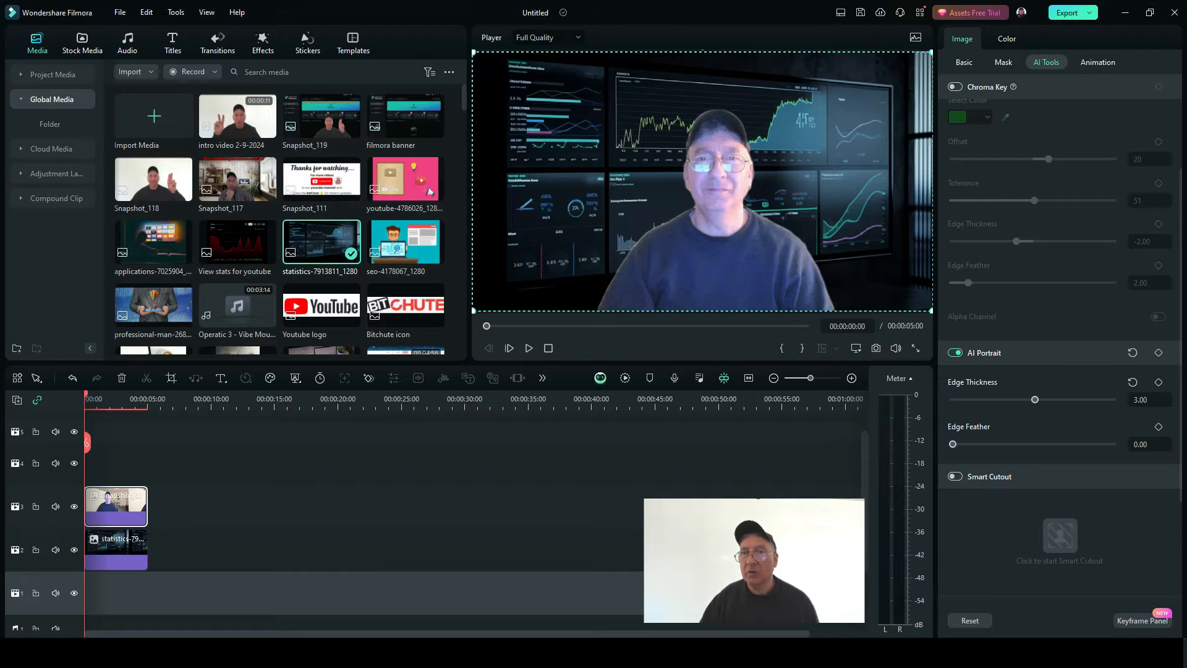
- Move the man's cutout down out of the way and stretch the statistics background image to about 113% wide and 117% high
left_click_drag(745, 230, 633, 380)
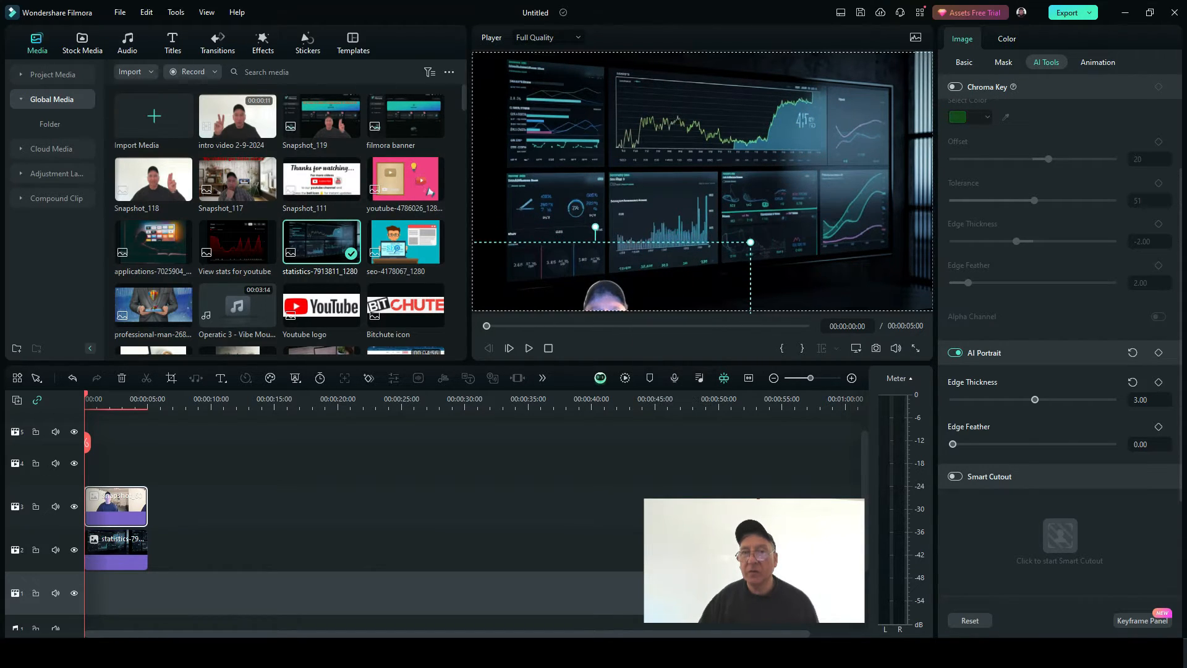
left_click(116, 549)
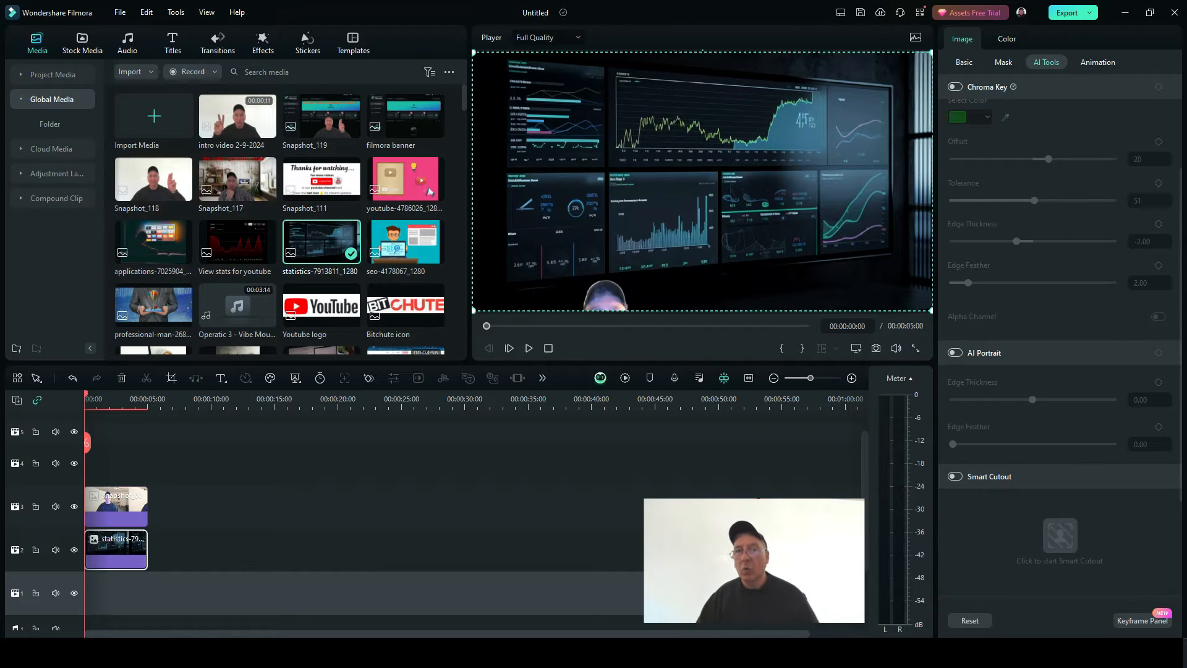
left_click(963, 62)
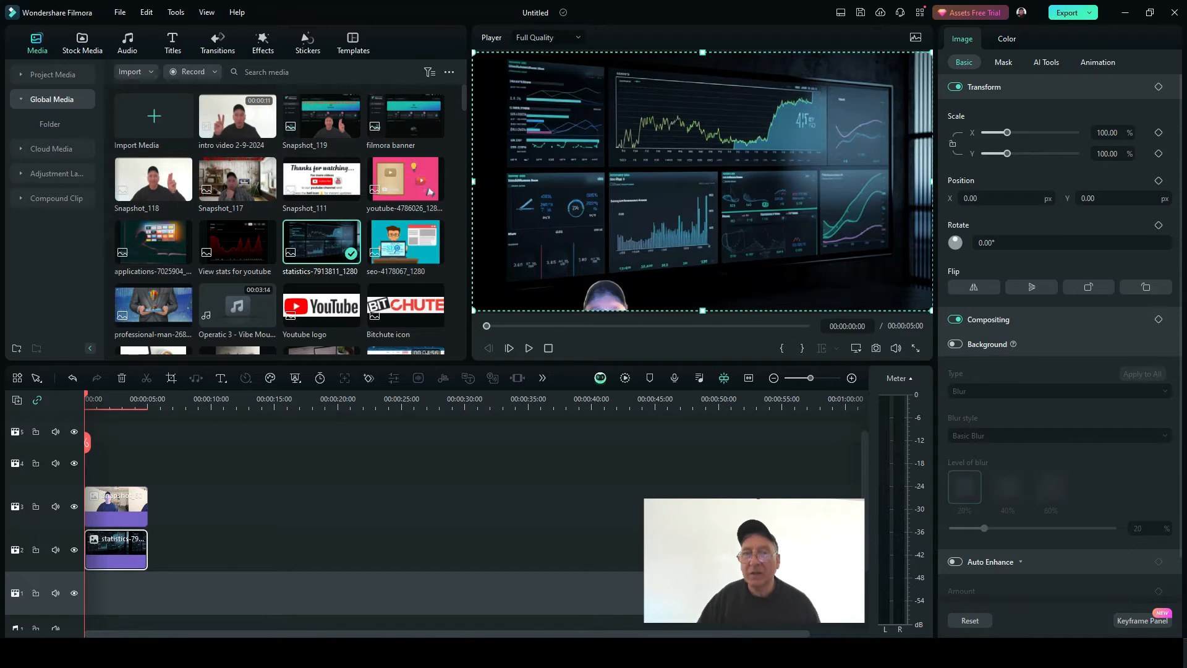
left_click_drag(473, 181, 443, 182)
left_click_drag(932, 181, 959, 188)
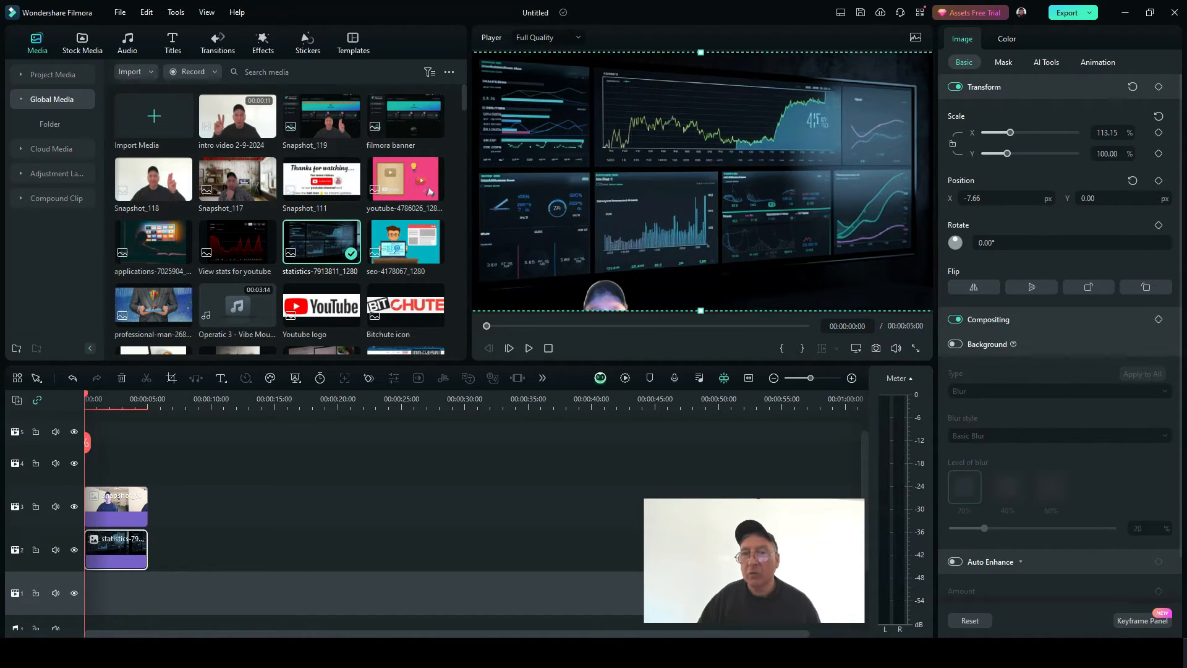
left_click_drag(700, 310, 701, 342)
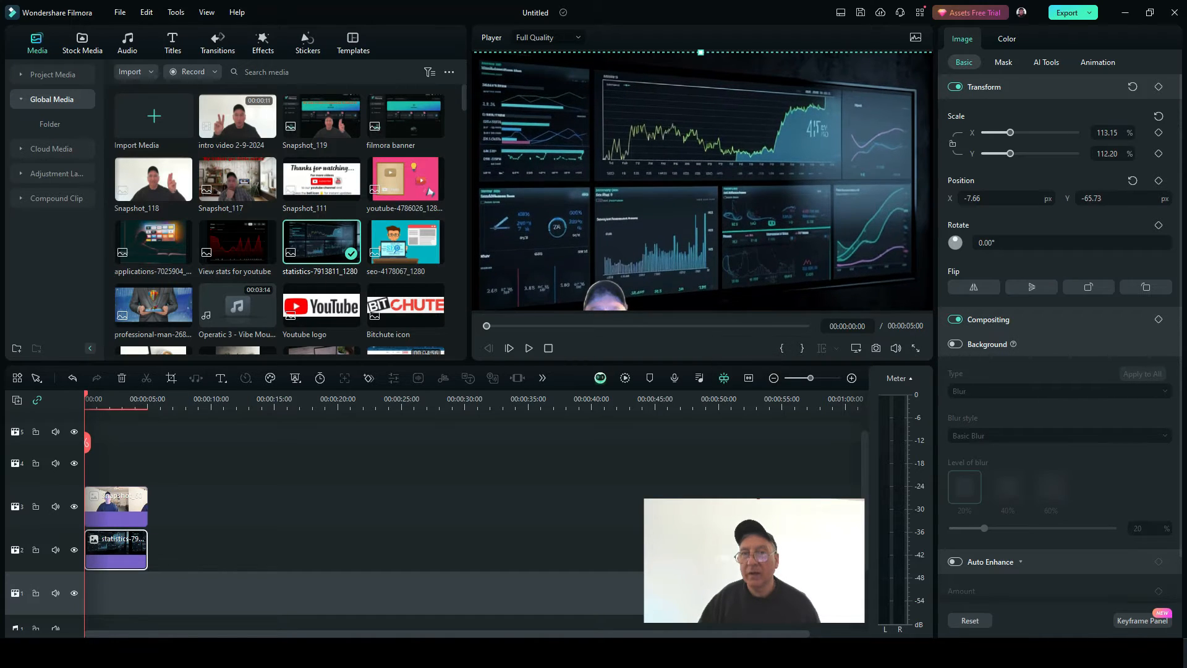
left_click_drag(701, 52, 700, 39)
- Move the man's cutout back to the frame's lower centre, enlarge it to about 97%, and nudge it slightly down and left
left_click_drag(612, 296, 732, 203)
left_click(730, 531)
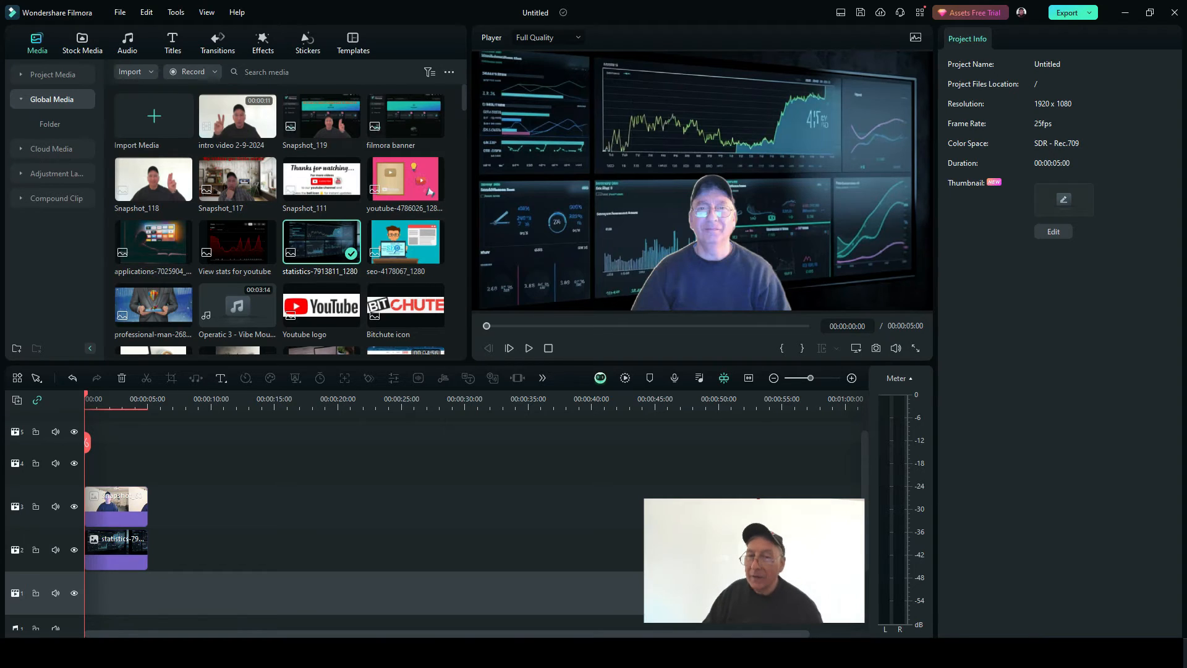
left_click(713, 248)
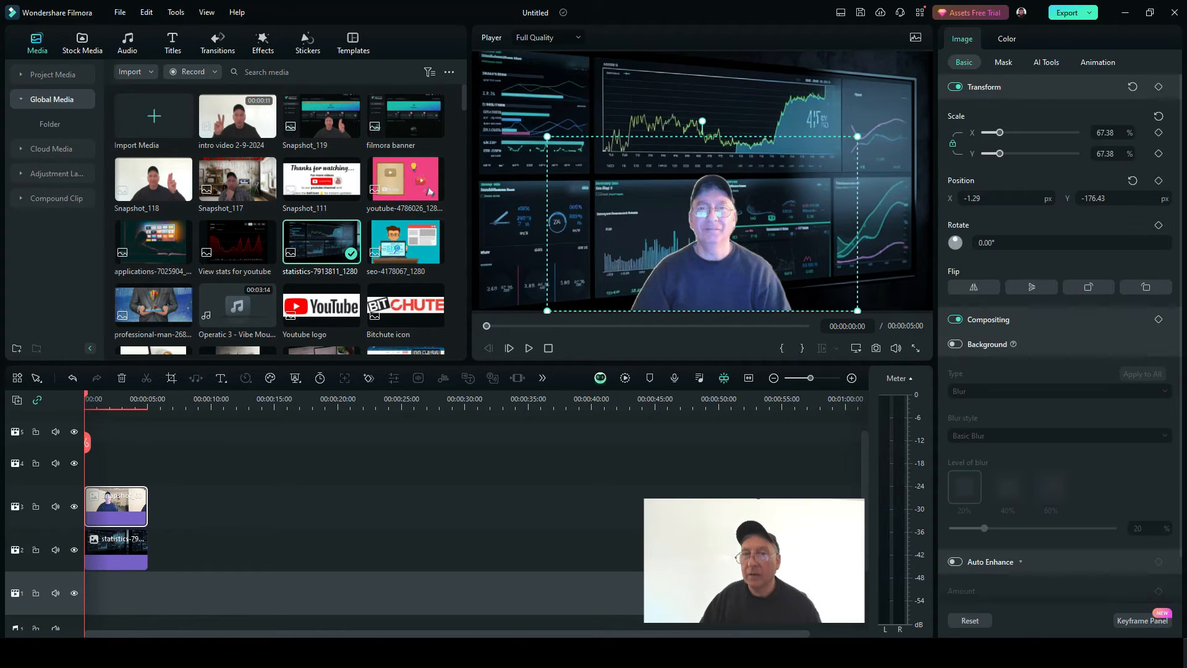
left_click_drag(858, 136, 926, 98)
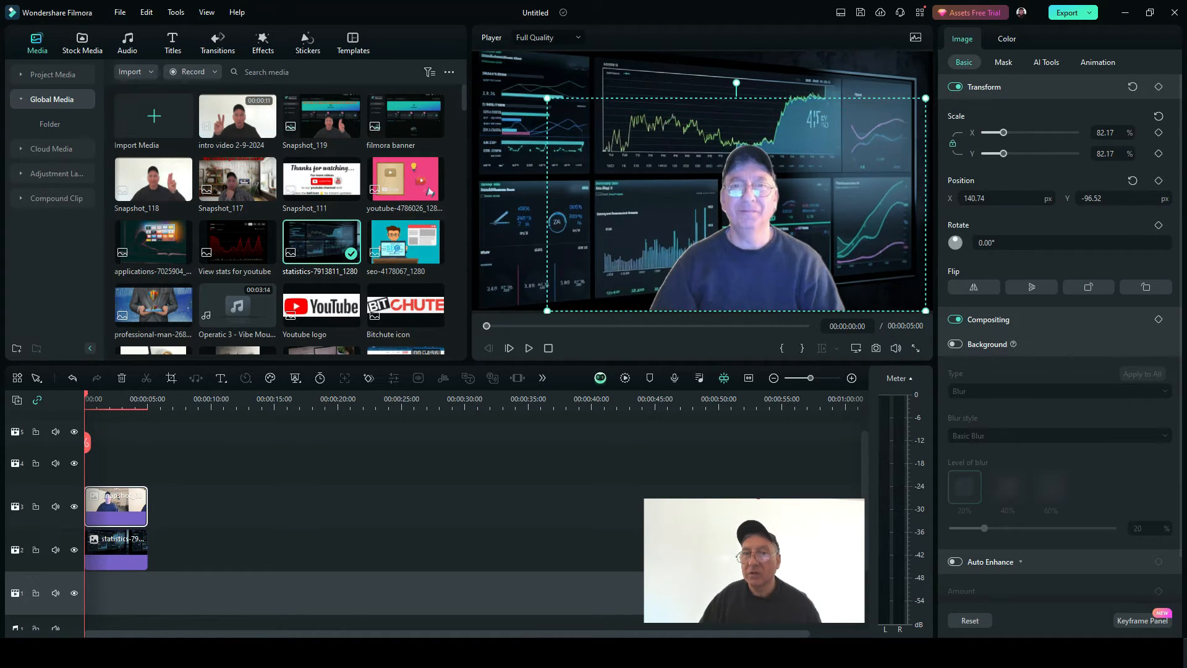
left_click_drag(547, 98, 480, 60)
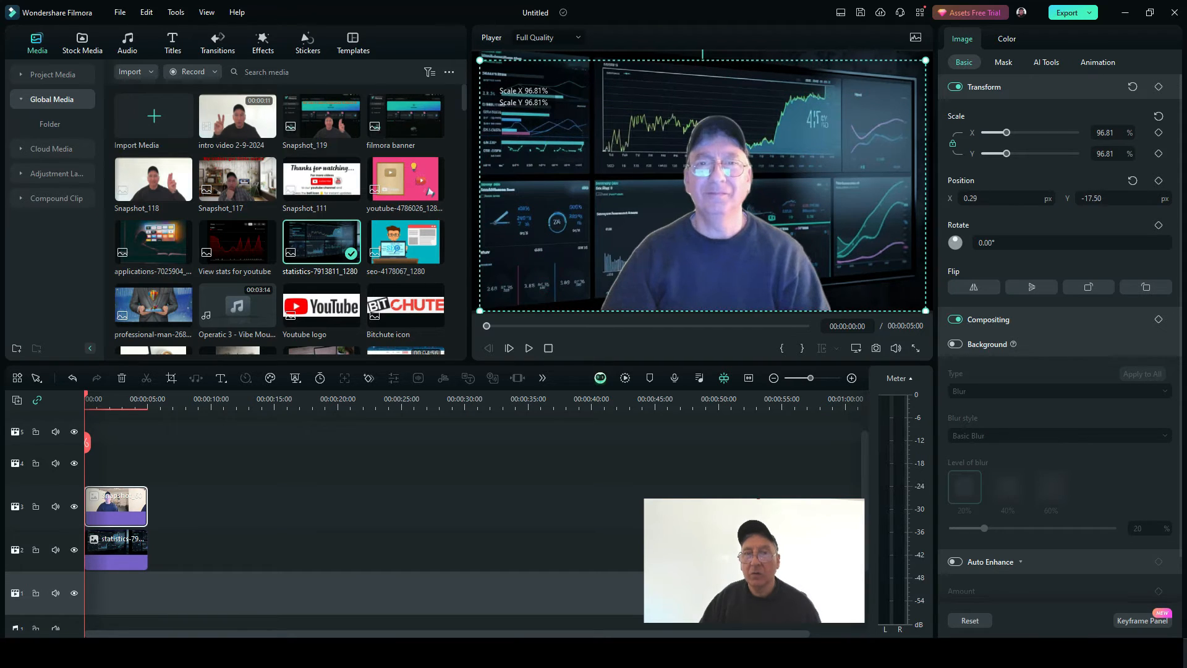
left_click_drag(712, 247, 704, 253)
left_click(395, 463)
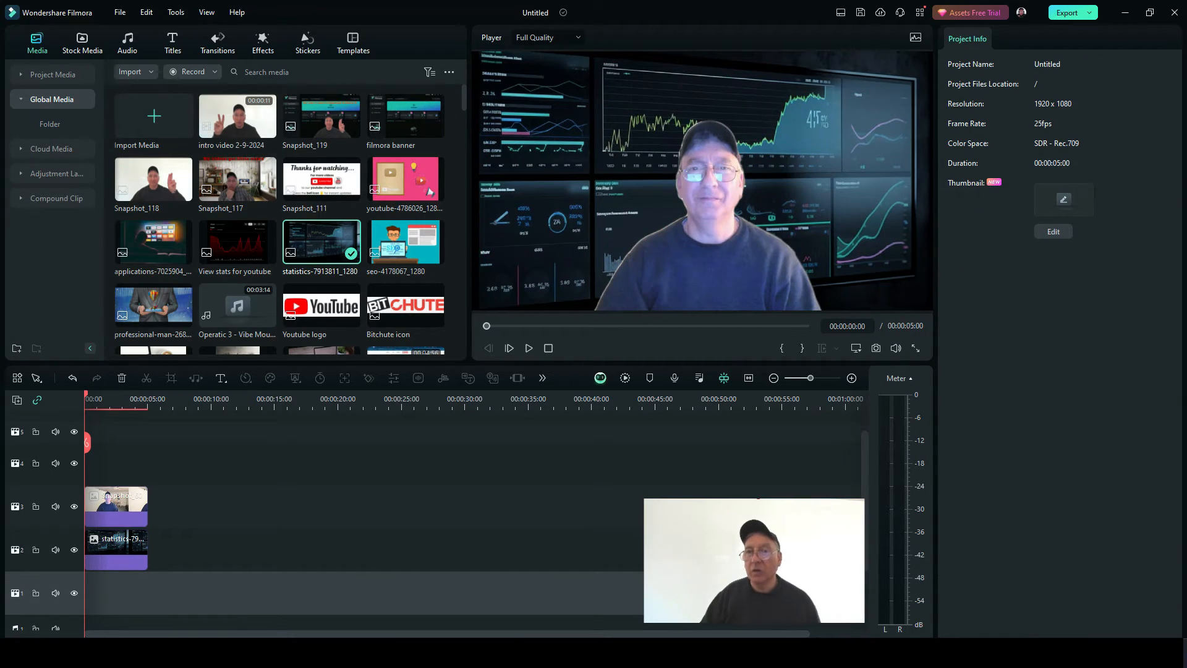
left_click(876, 348)
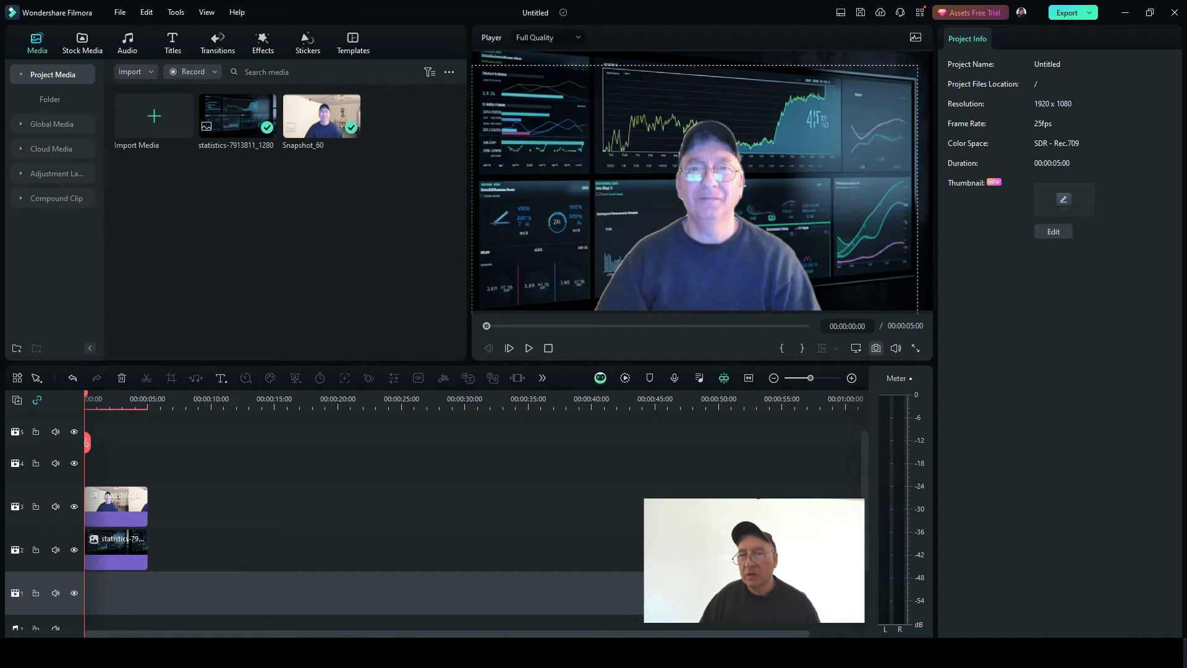
left_click(876, 348)
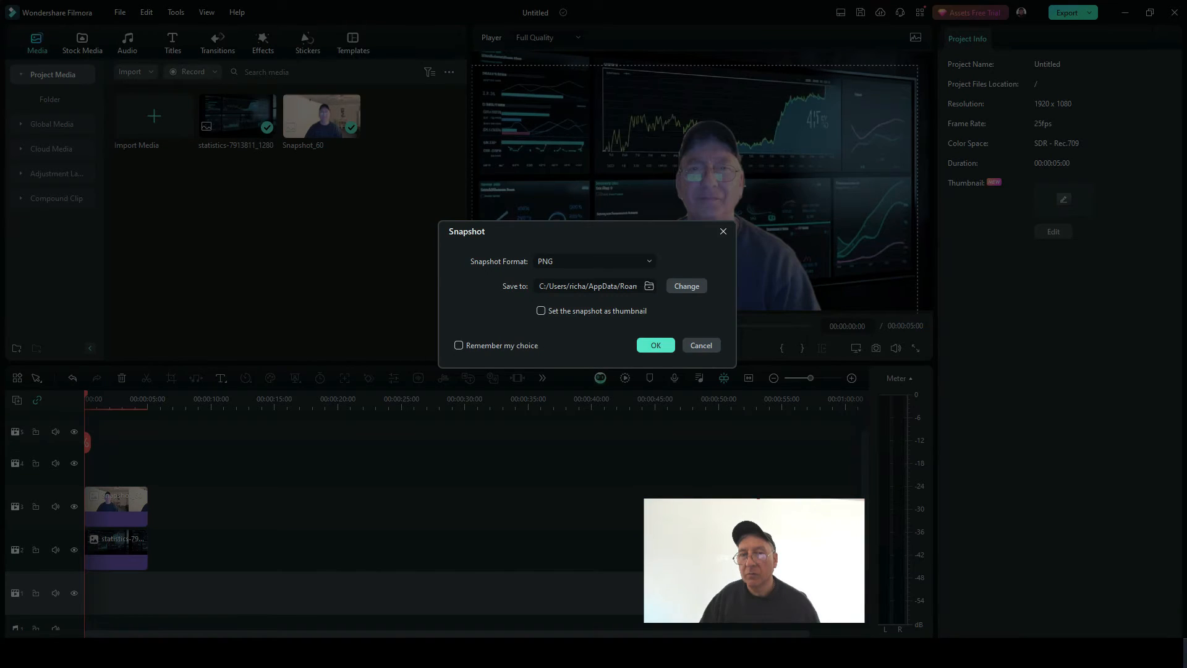
left_click(701, 345)
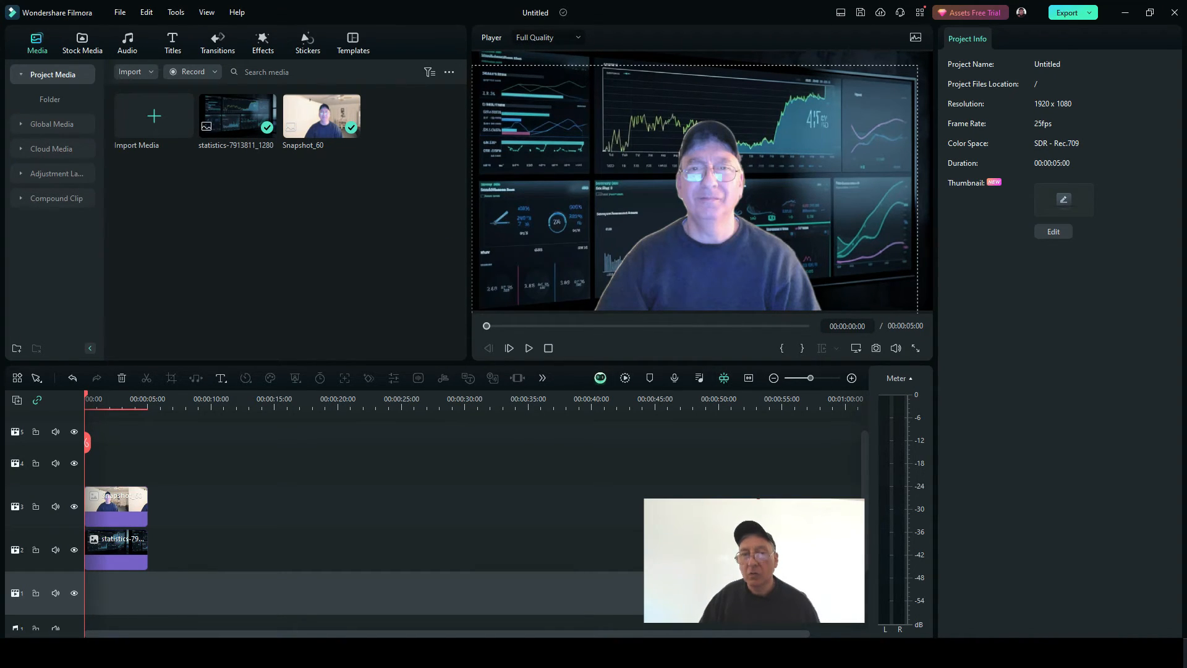
- Preview the composite, return the playhead to 00:00:00:00, and save a PNG snapshot of the frame to the default folder
key("space")
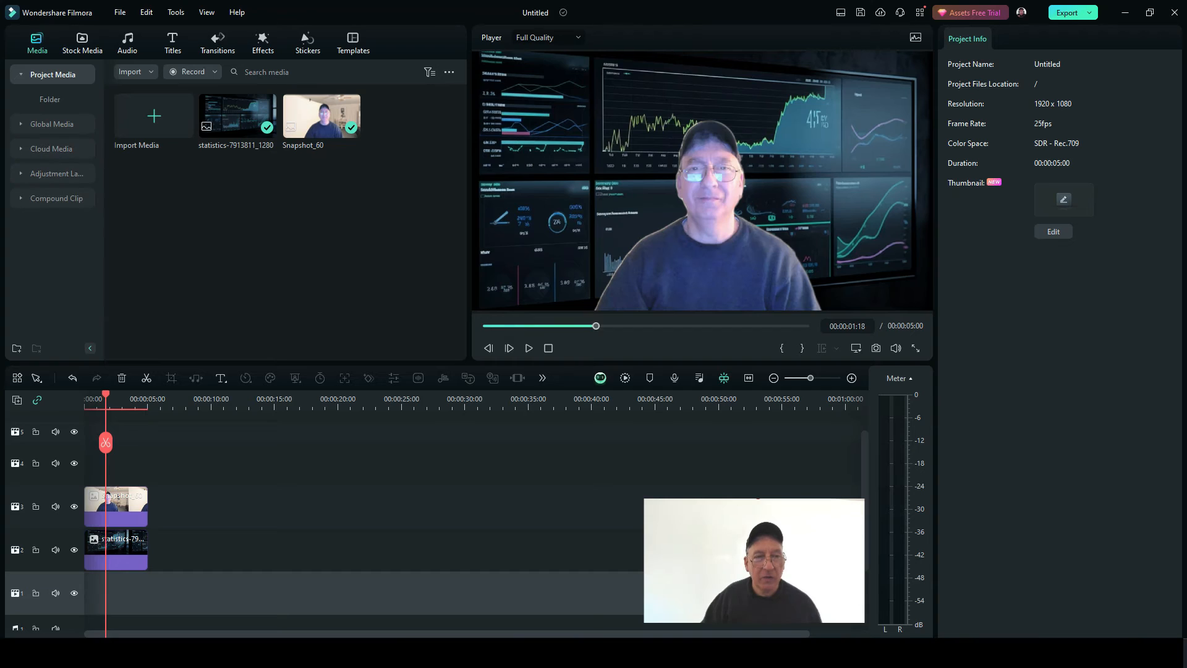
key("Home")
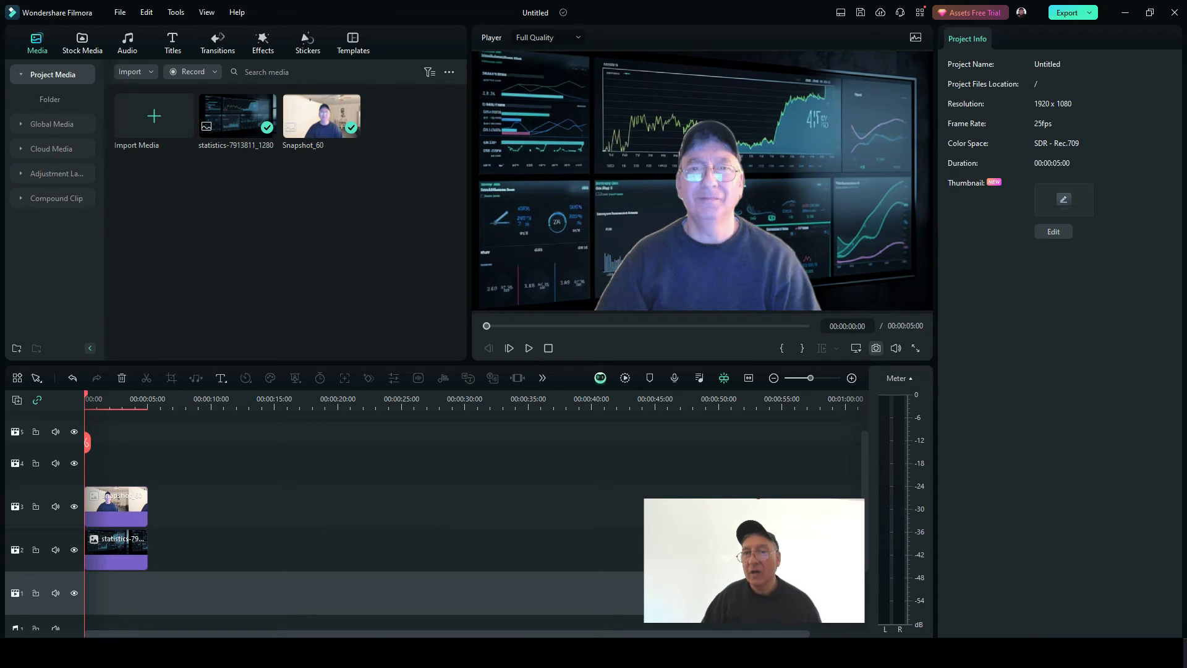
left_click(875, 348)
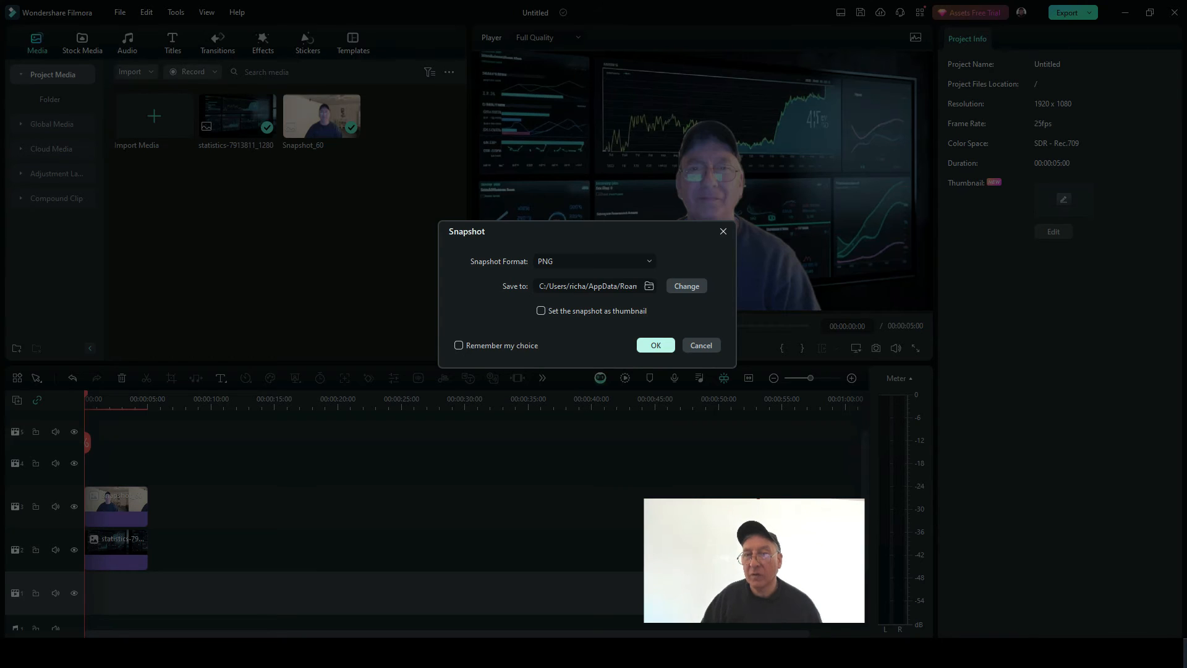
left_click(655, 345)
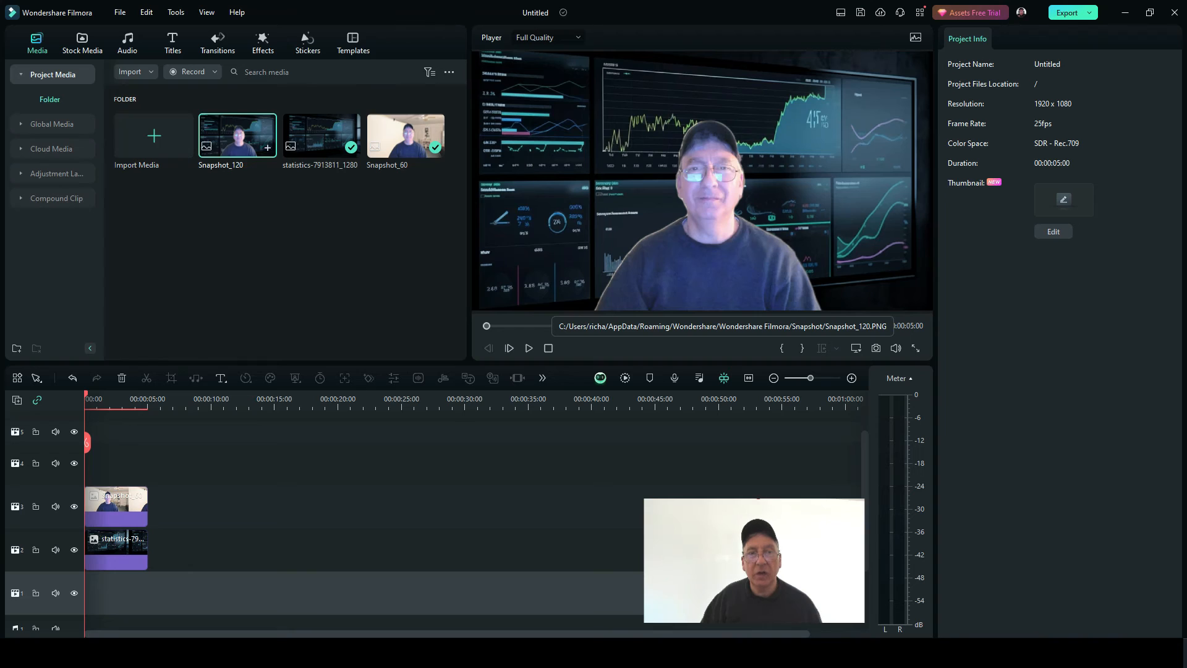
- Delete the statistics background and Snapshot_60 clips from the timeline and place Snapshot_120 at the start of video track 4
left_click(116, 552)
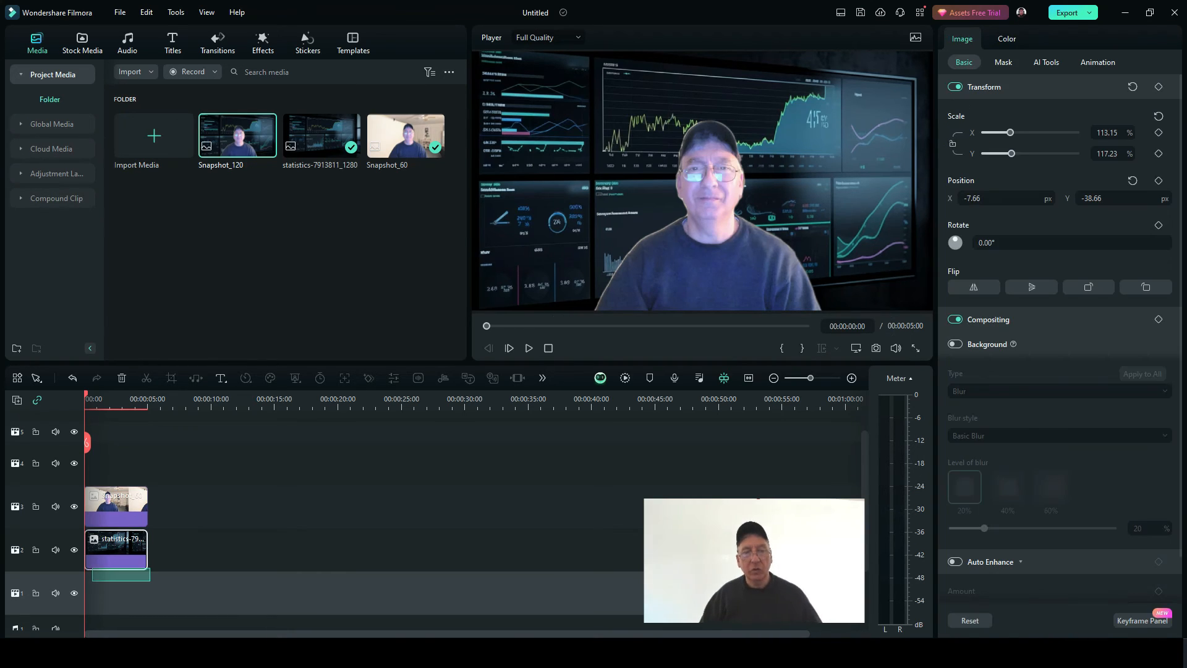
key("Delete")
left_click(116, 507)
key("Delete")
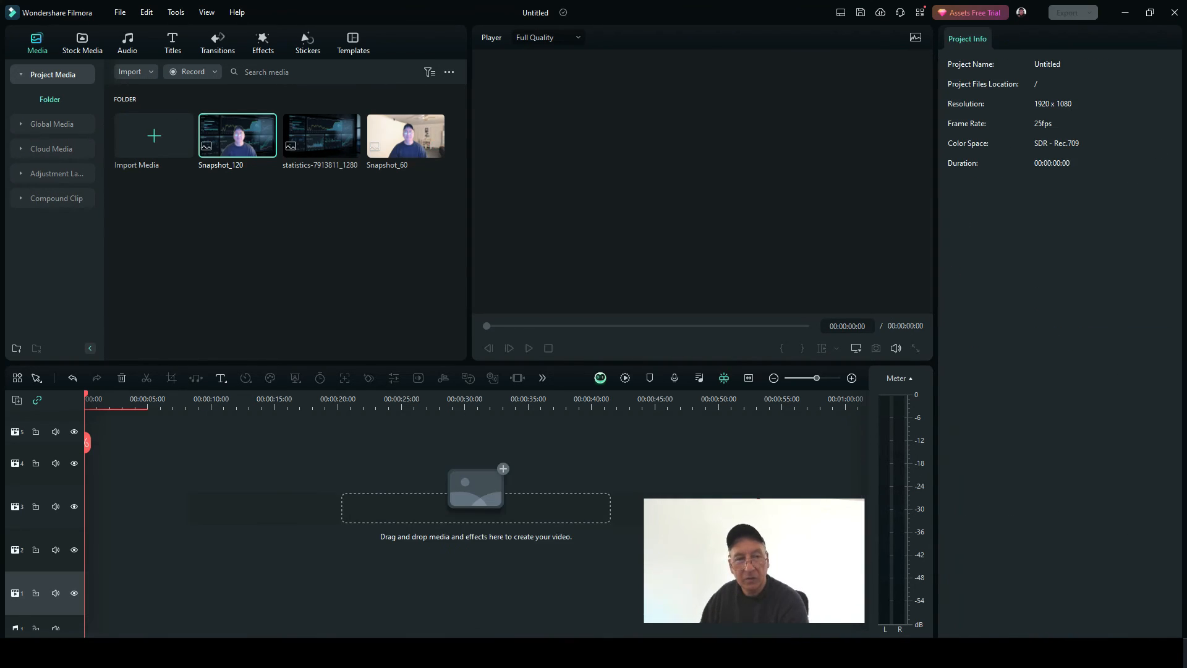
left_click_drag(238, 135, 121, 471)
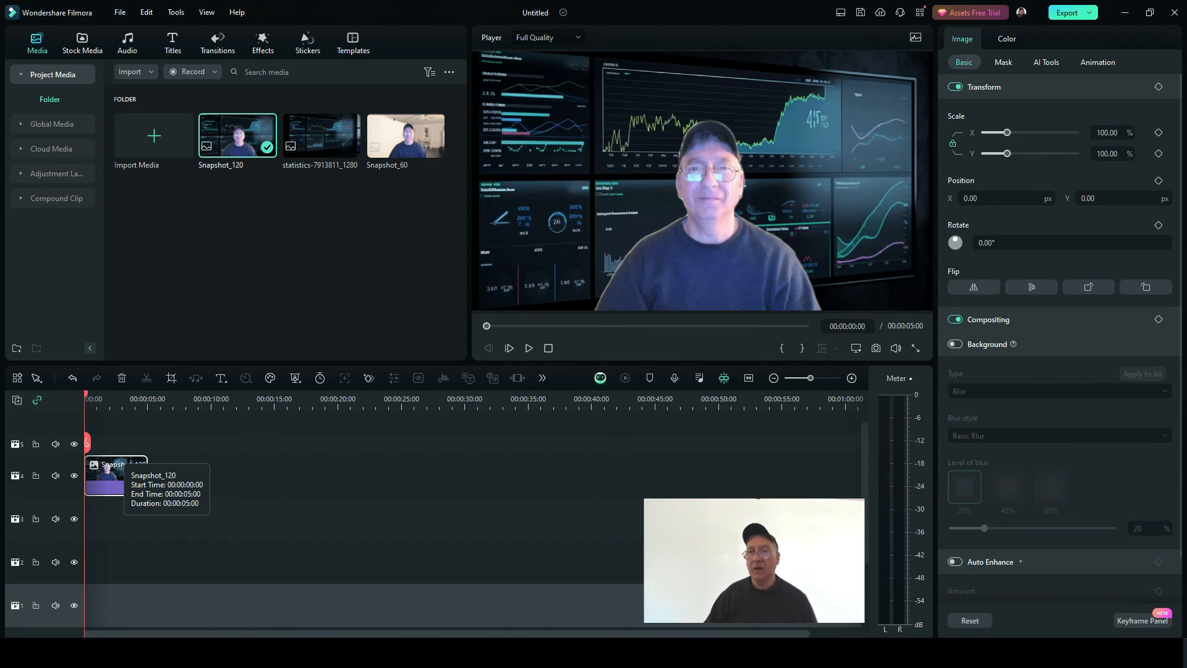